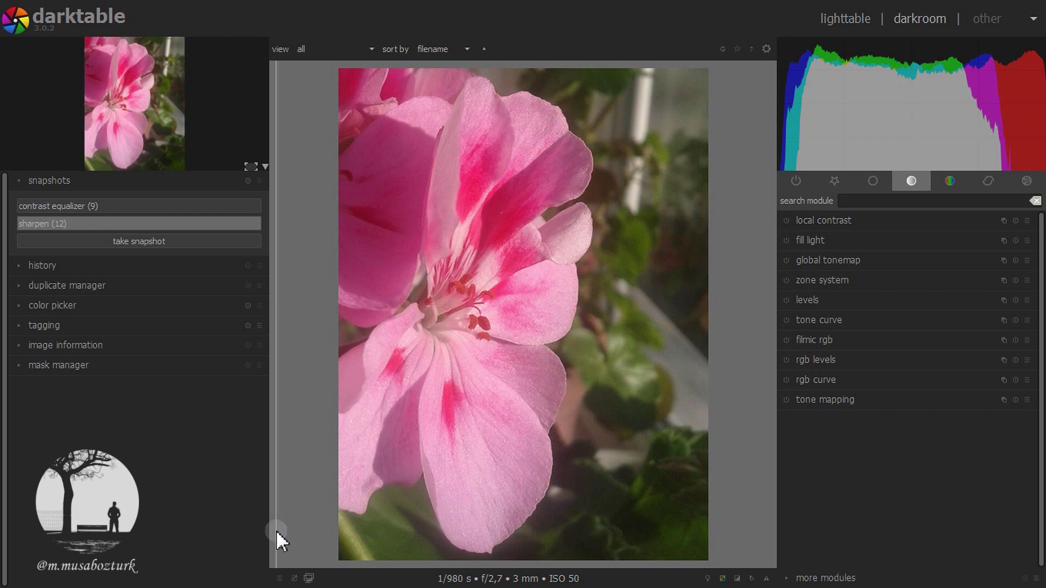
- Compare the snapshot split on the flower photo, then across the whole trees photo
mouse_move(276, 531)
left_mouse_down()
mouse_move(761, 559)
mouse_move(299, 548)
mouse_move(753, 551)
mouse_move(382, 521)
left_mouse_up()
key("space")
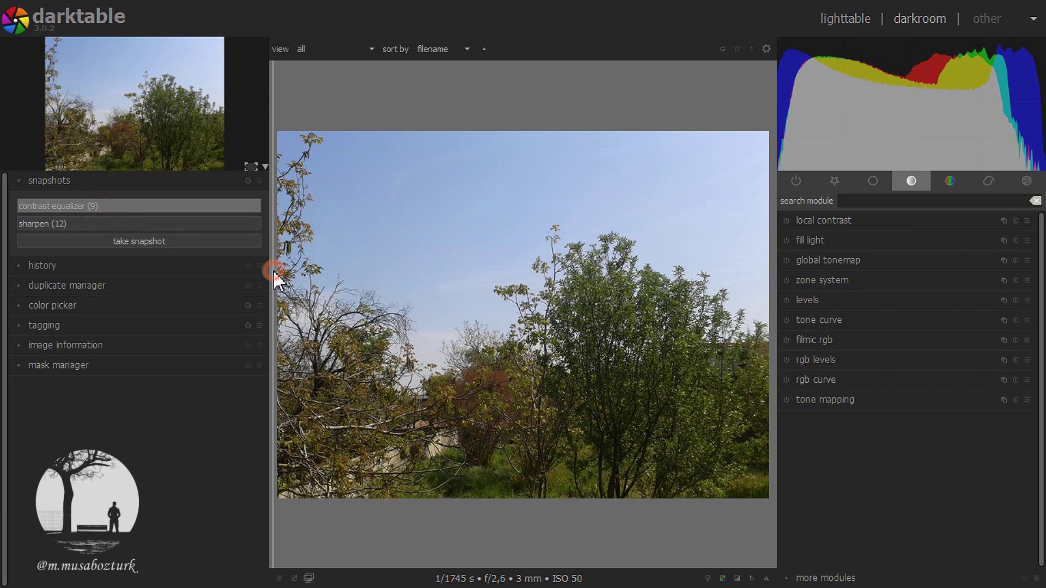
mouse_move(272, 277)
left_mouse_down()
mouse_move(610, 276)
mouse_move(779, 310)
mouse_move(434, 322)
mouse_move(269, 348)
mouse_move(781, 368)
mouse_move(474, 386)
left_mouse_up()
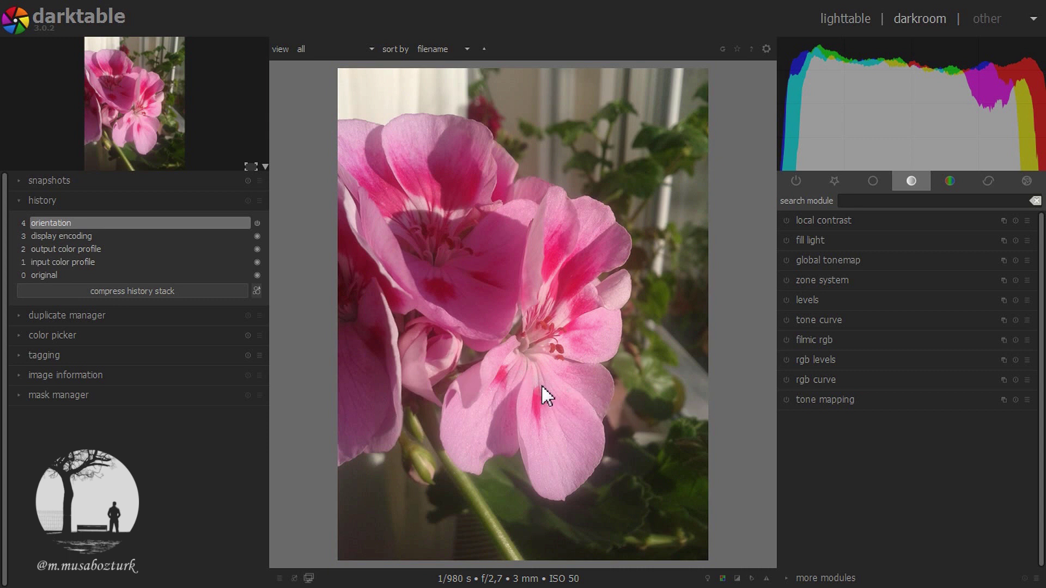
- Crop the geranium photo tightly around the right-hand bloom using crop and rotate
left_click(865, 277)
left_click(873, 181)
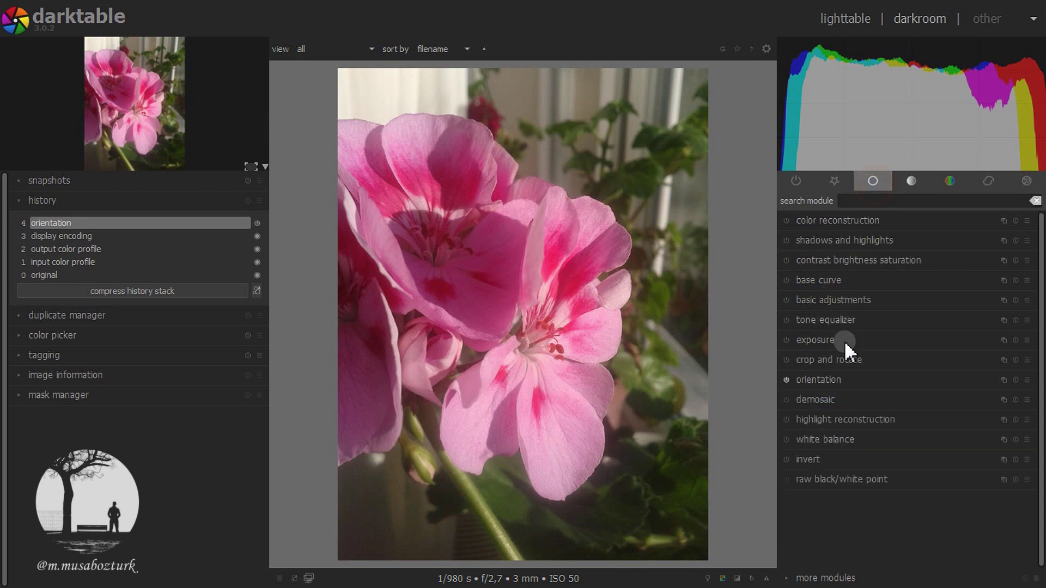
left_click(834, 362)
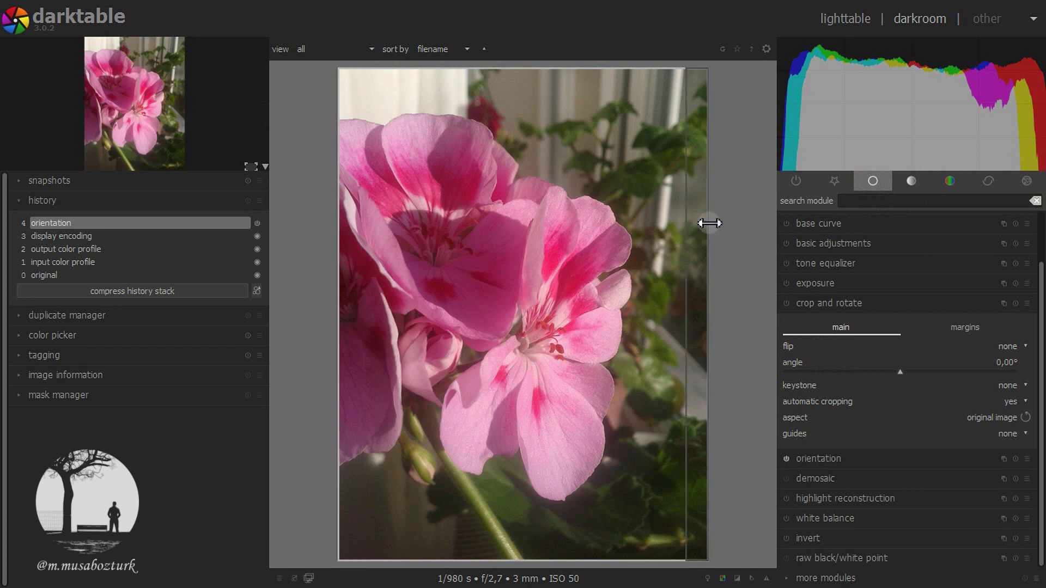
left_click_drag(358, 75, 452, 148)
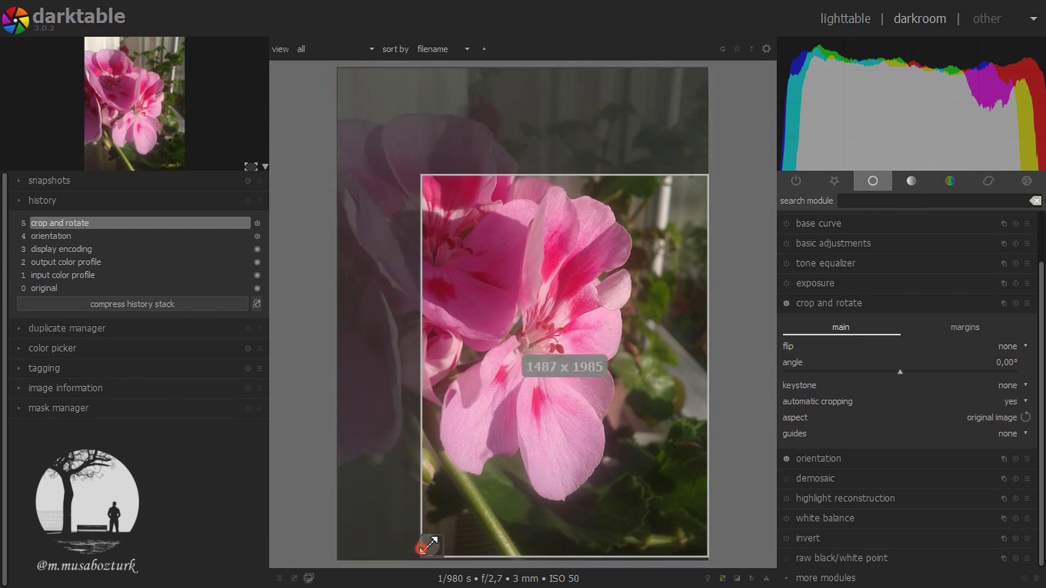
mouse_move(423, 549)
left_mouse_down()
mouse_move(480, 508)
mouse_move(479, 520)
left_mouse_up()
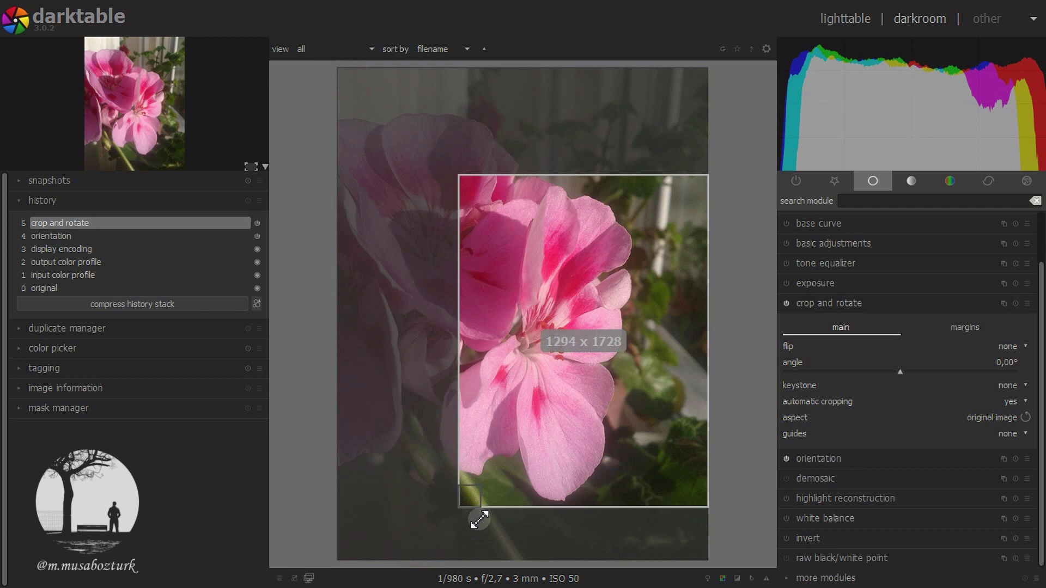
left_click_drag(467, 175, 472, 185)
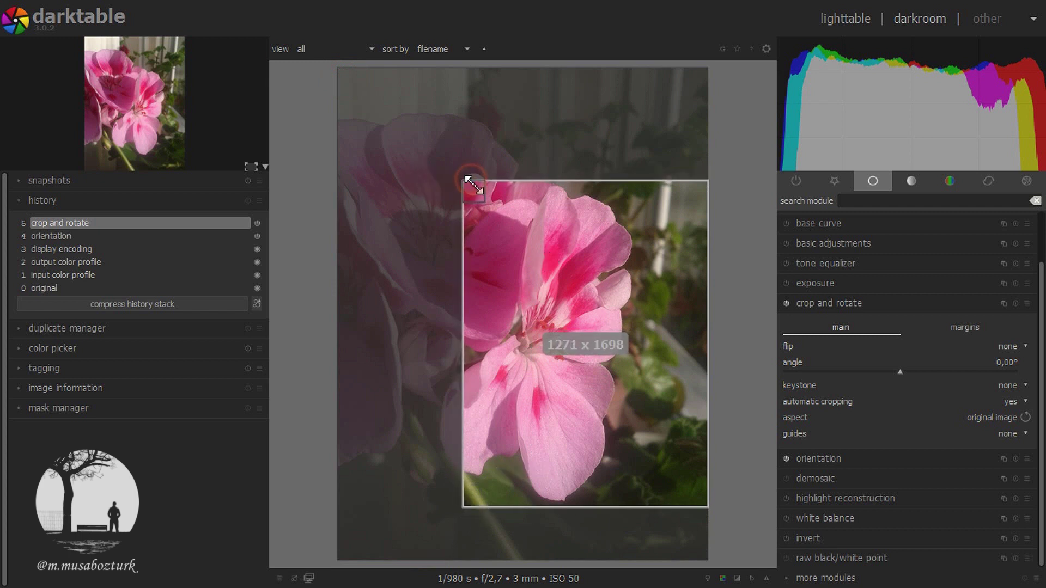
left_click(883, 304)
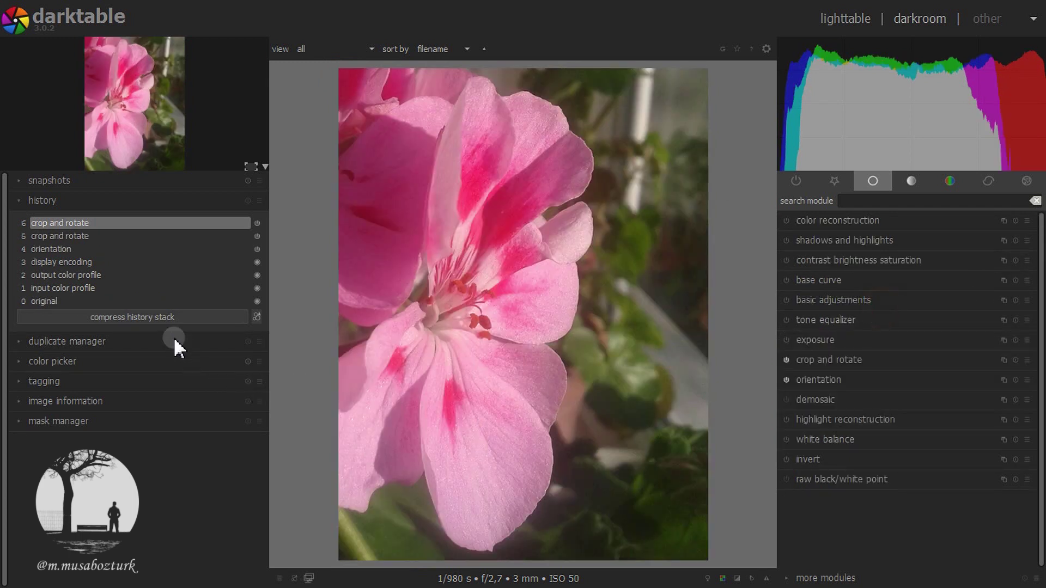
- Compress the history stack and apply the contrast compression rgb curve preset
left_click(232, 318)
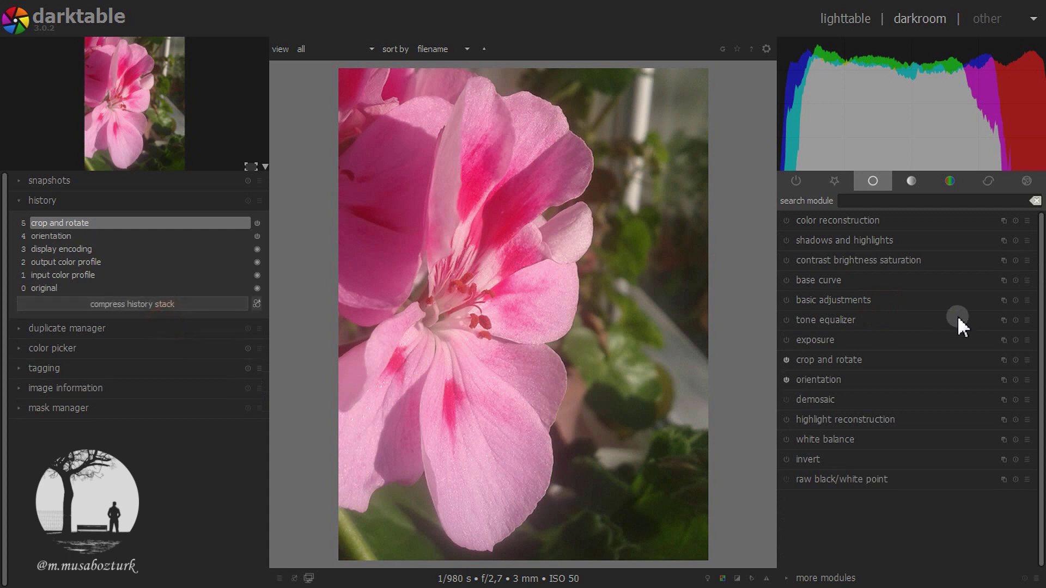
left_click(912, 184)
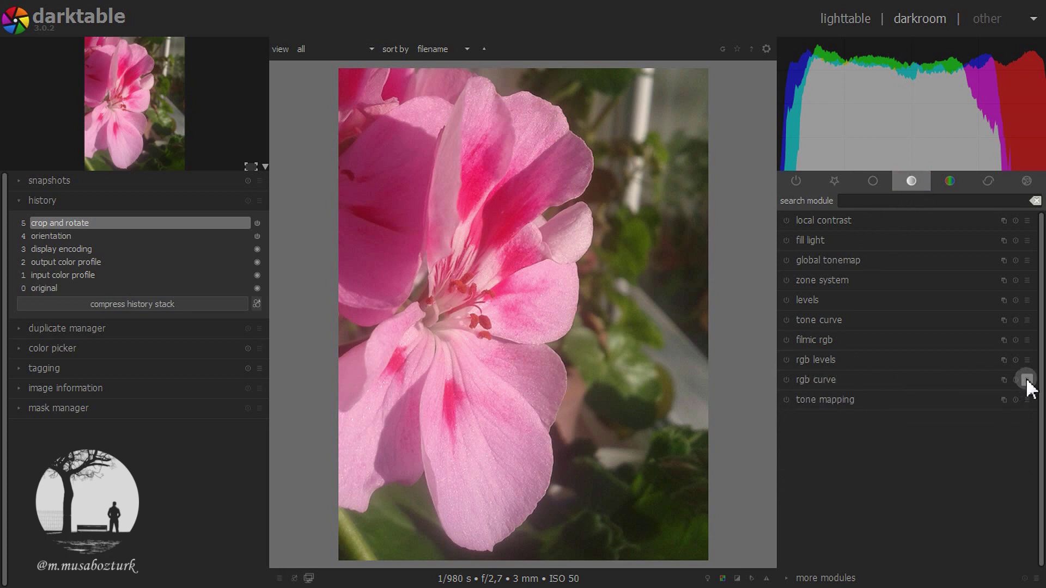
left_click(909, 184)
left_click(1026, 380)
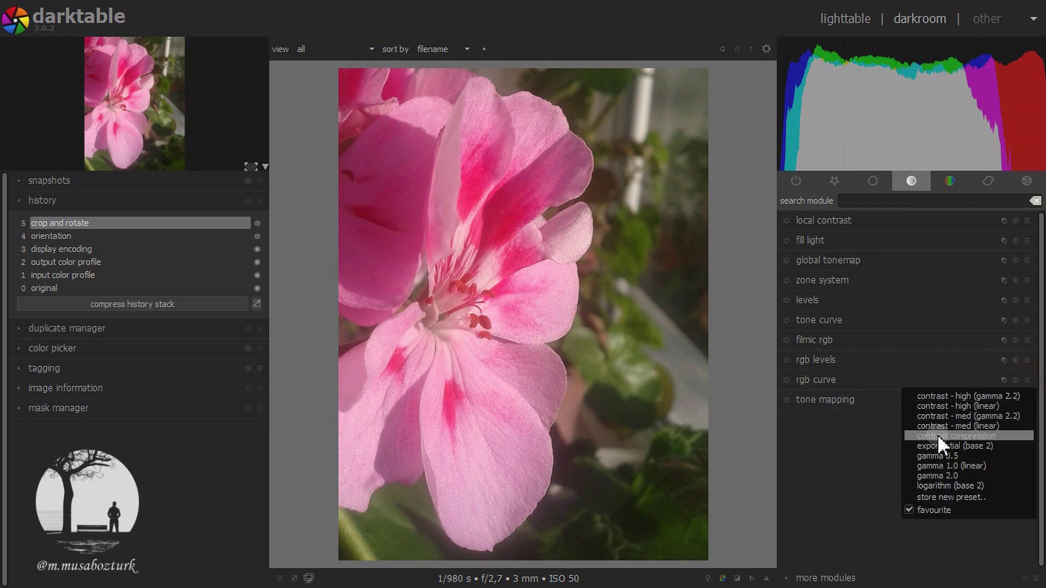
left_click(949, 425)
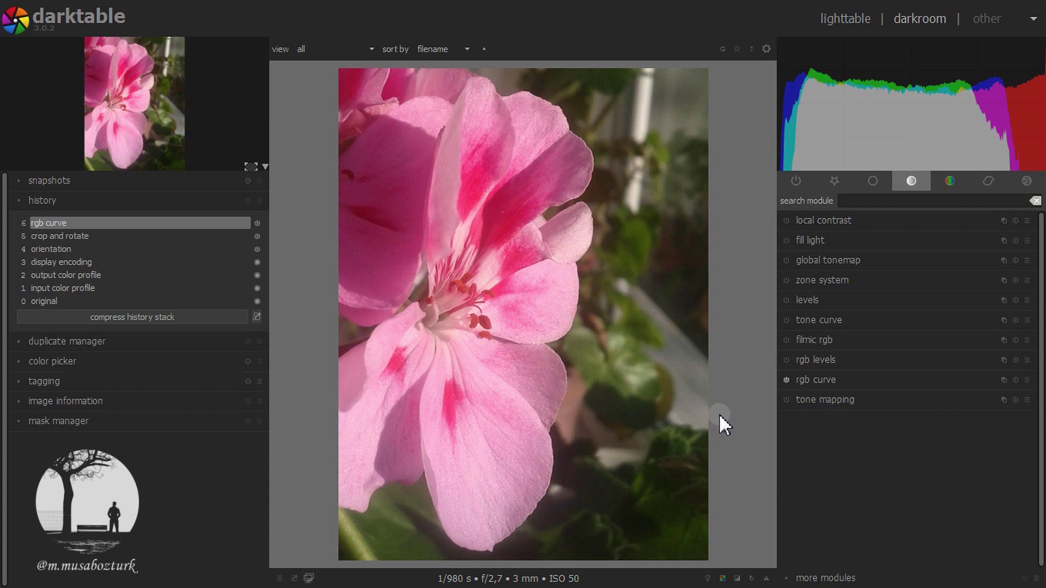
- Switch on velvia and vibrance for the geranium photo
left_click(943, 180)
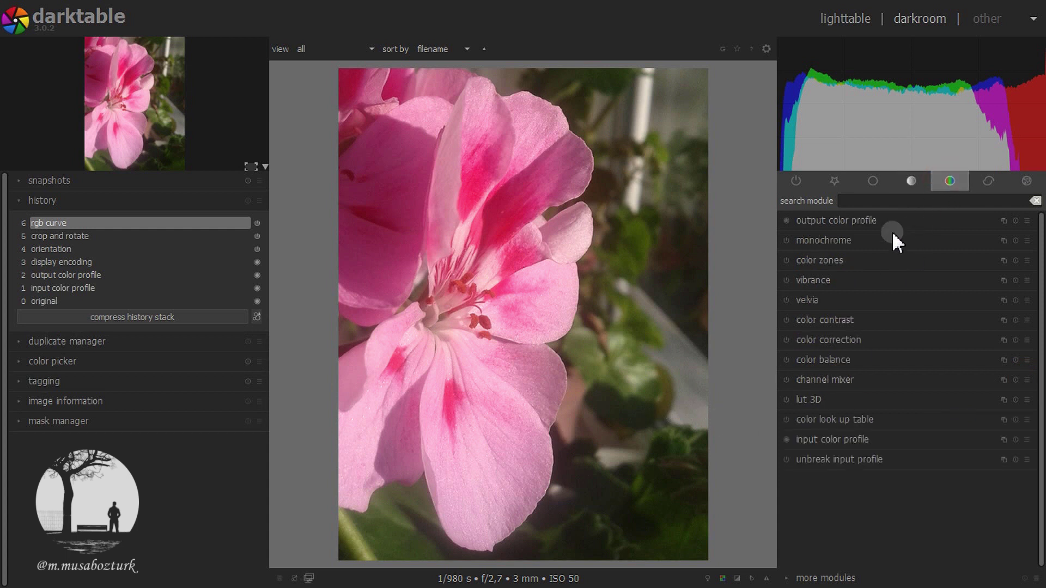
left_click(785, 301)
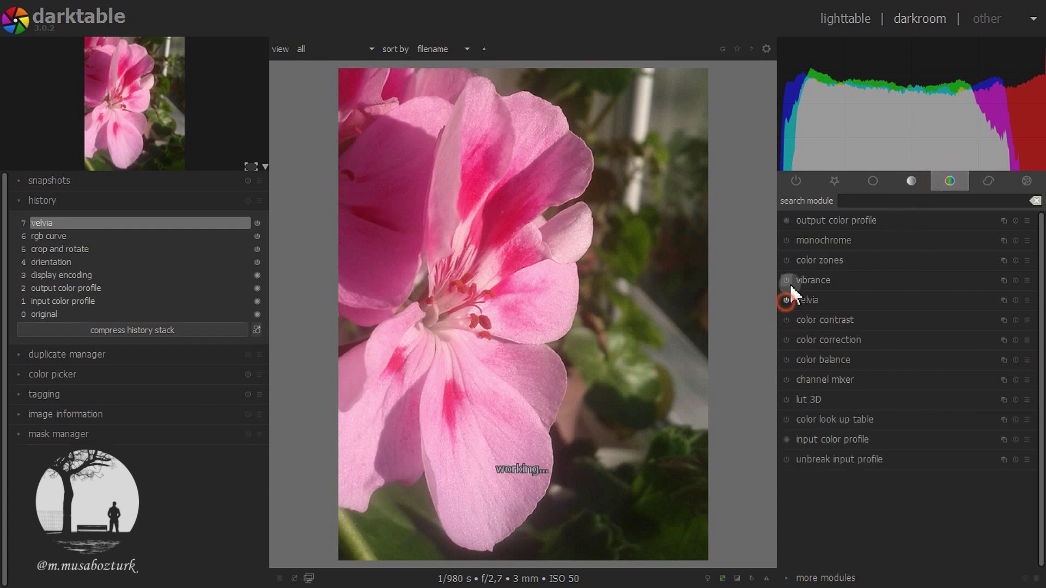
left_click(786, 280)
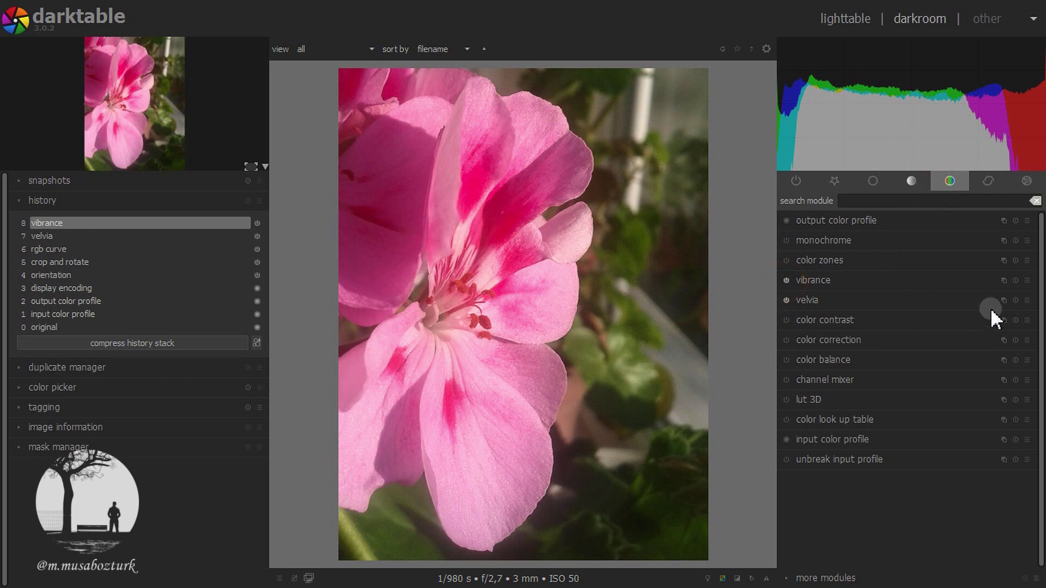
left_click(989, 185)
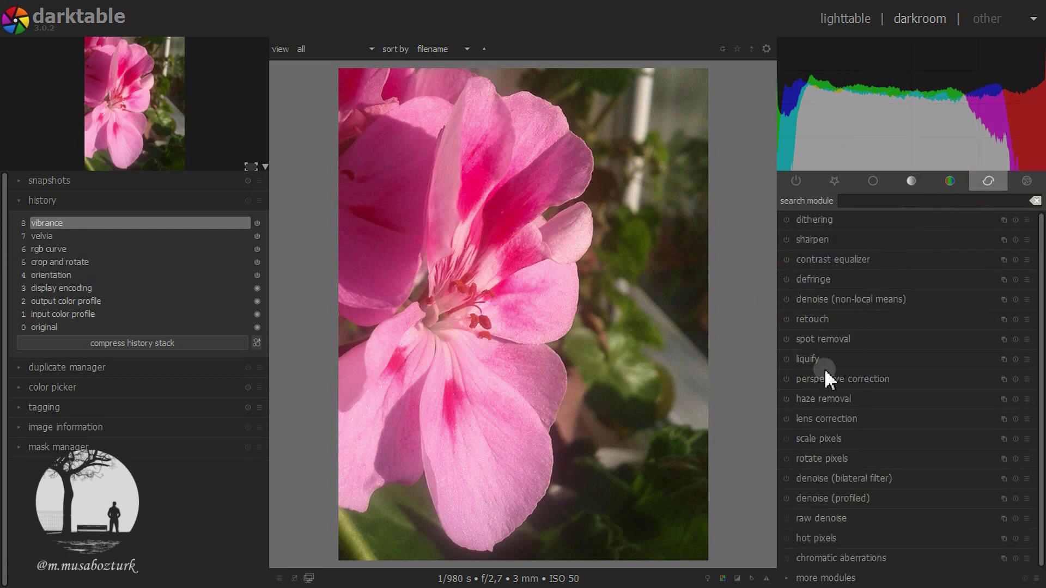
- Enable haze removal, the contrast equalizer 'denoise & sharpen' preset, and sharpen
left_click(785, 400)
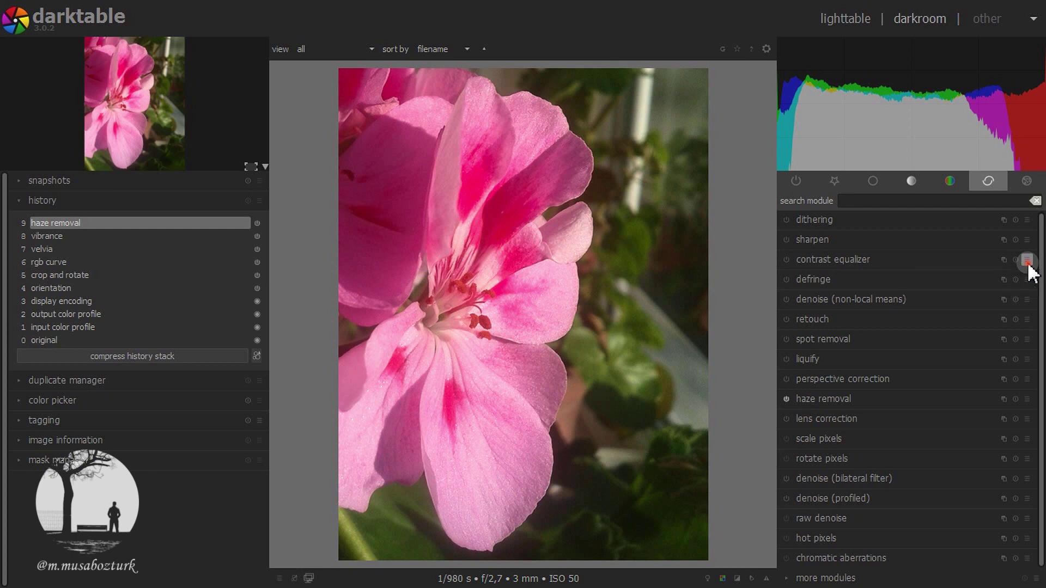
left_click(1003, 258)
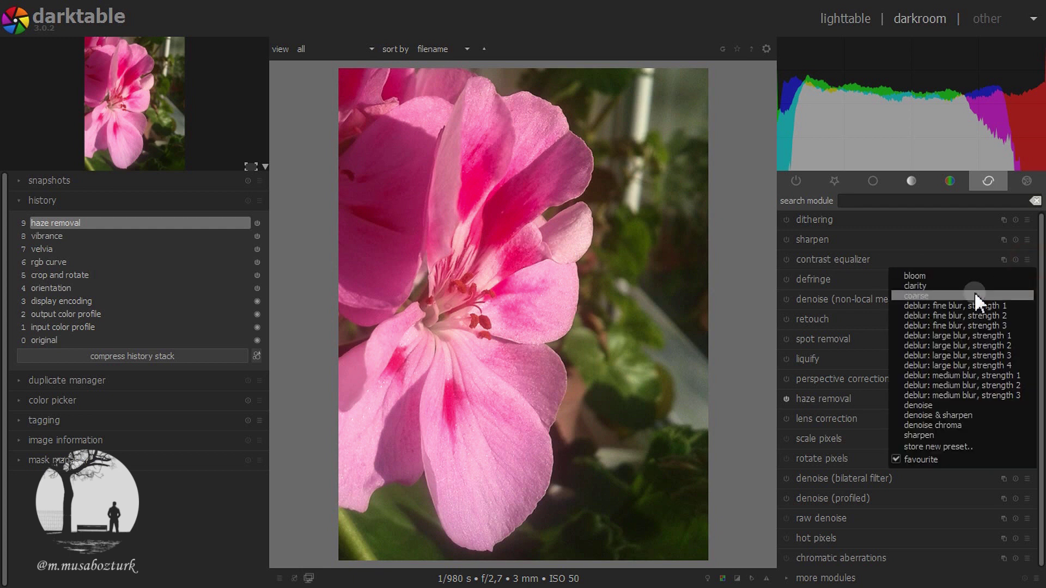
left_click(924, 417)
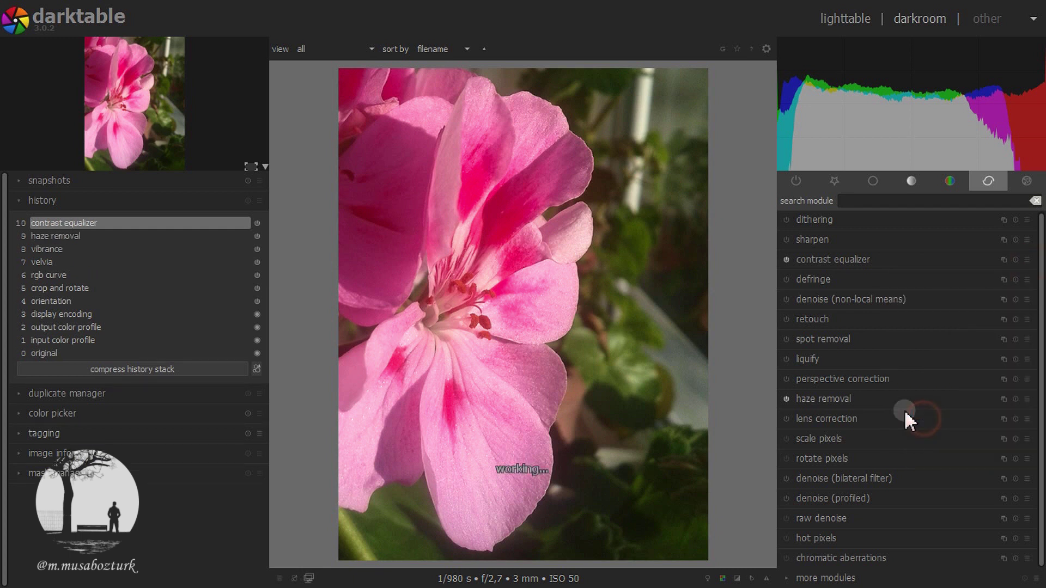
left_click(786, 240)
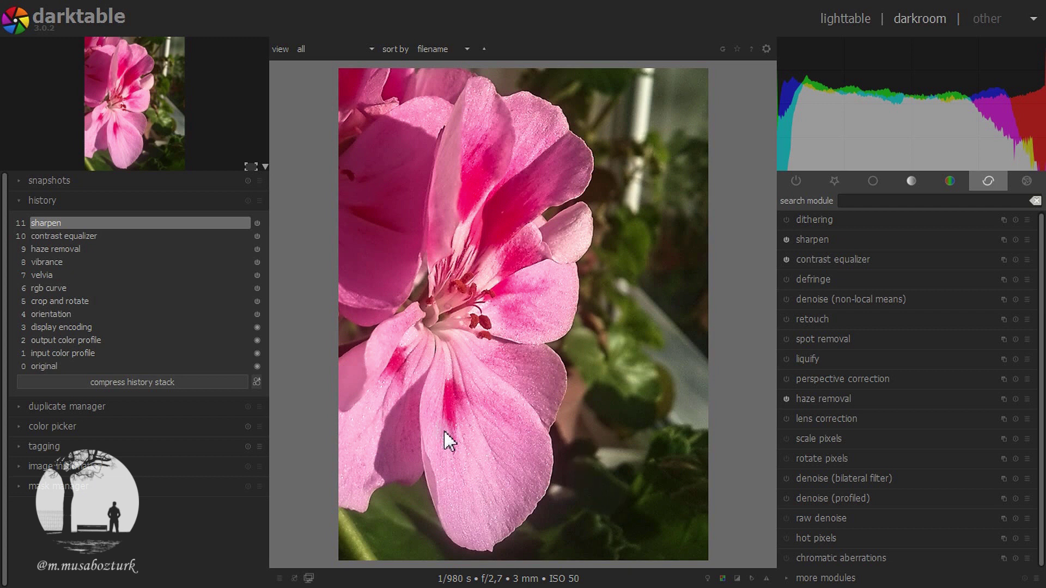
- Zoom in and compare the post-crop history state with the full sharpened edit
scroll(553, 338, "up", 2)
scroll(553, 341, "up", 3)
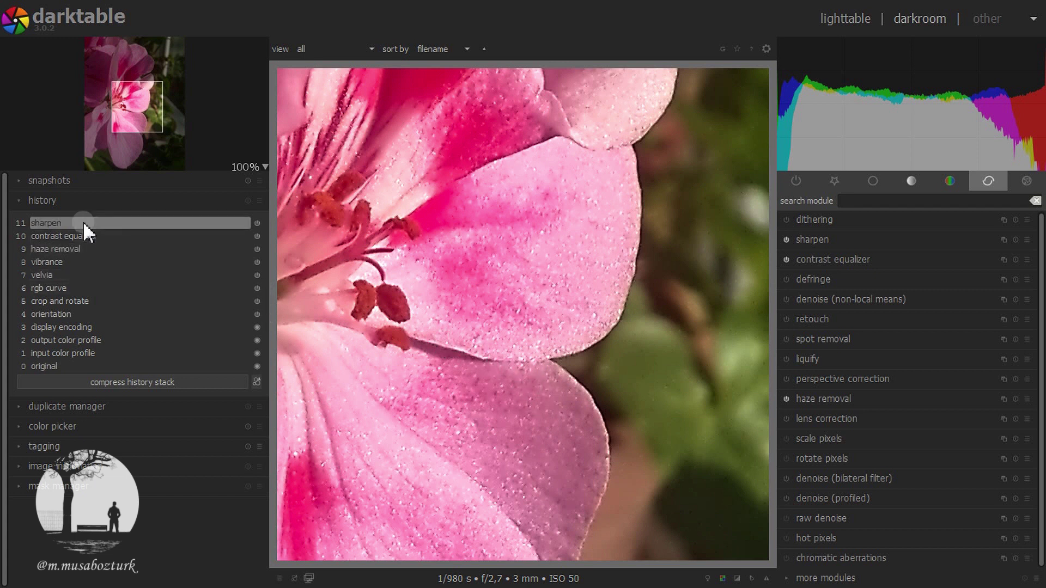
left_click(65, 301)
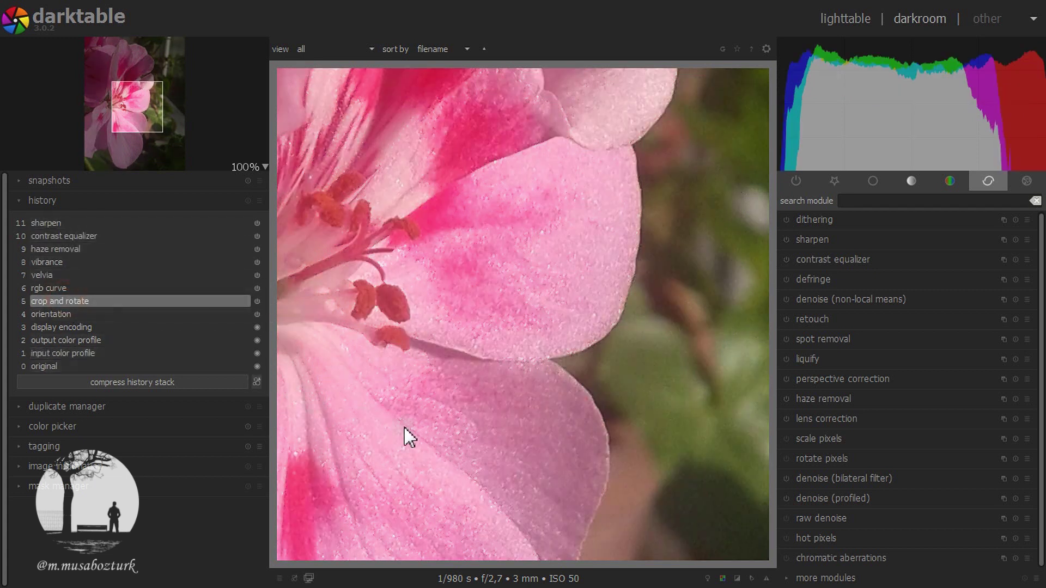
left_click(52, 223)
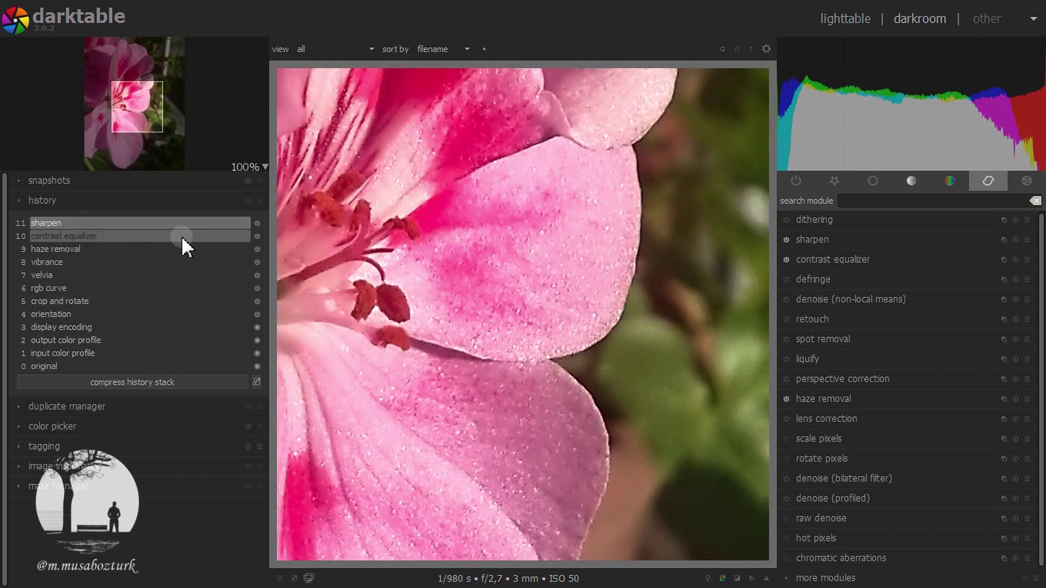
- Zoom out from 50% until the whole geranium fits the view
scroll(566, 365, "down", 2)
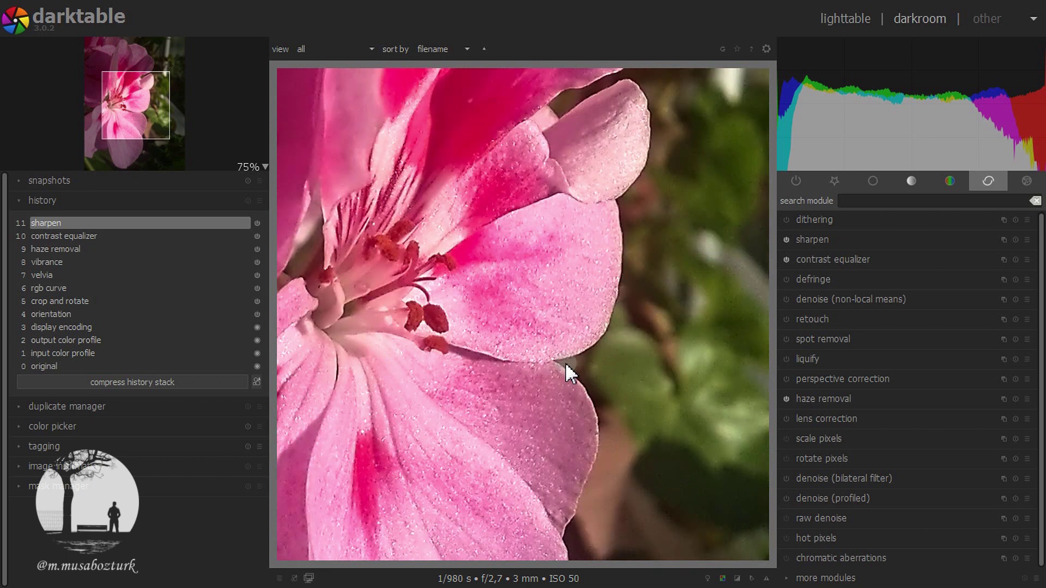
scroll(565, 365, "down", 1)
scroll(566, 365, "down", 1)
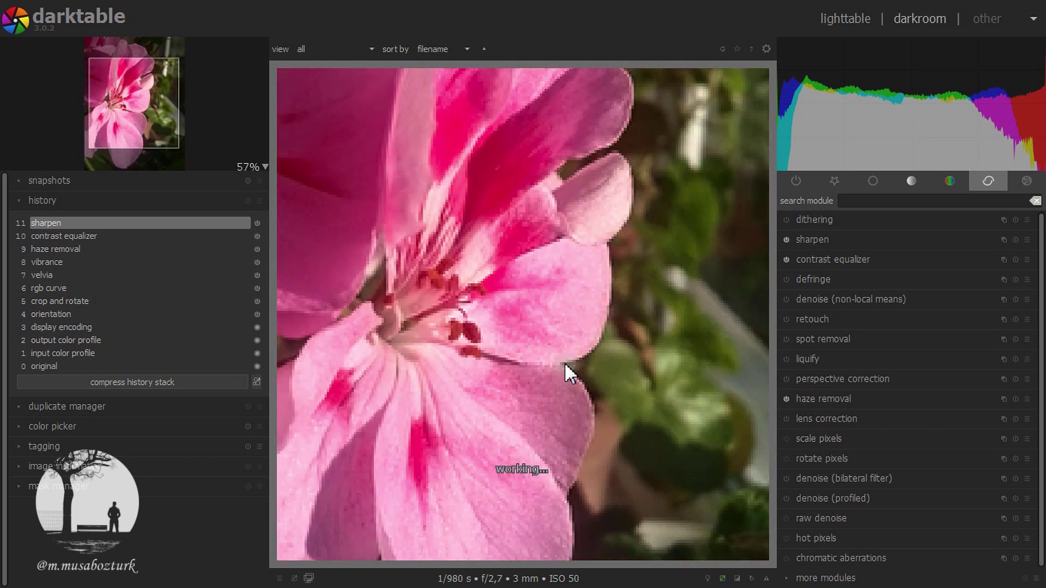
scroll(566, 365, "down", 1)
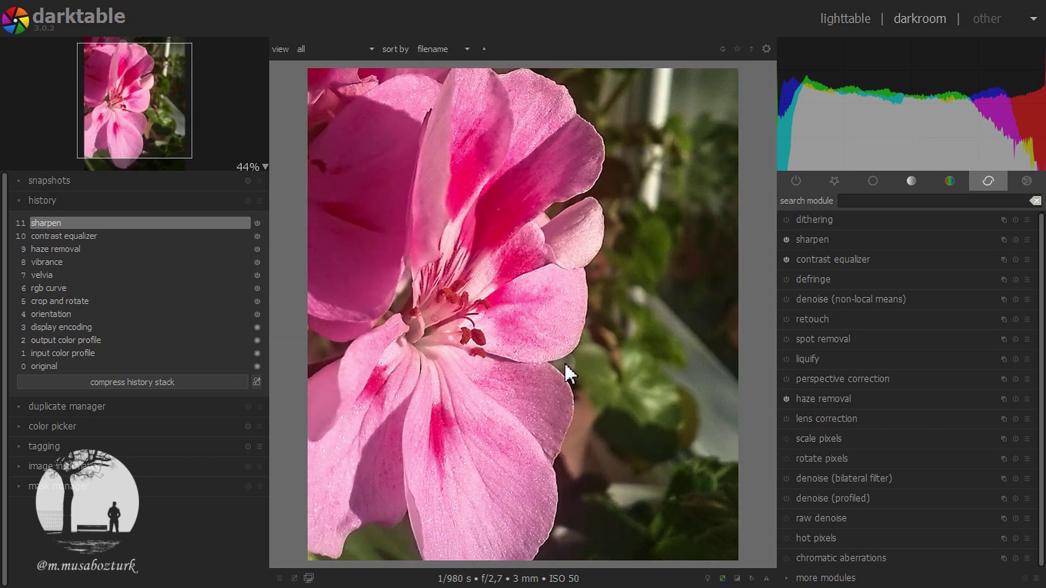
scroll(565, 364, "down", 1)
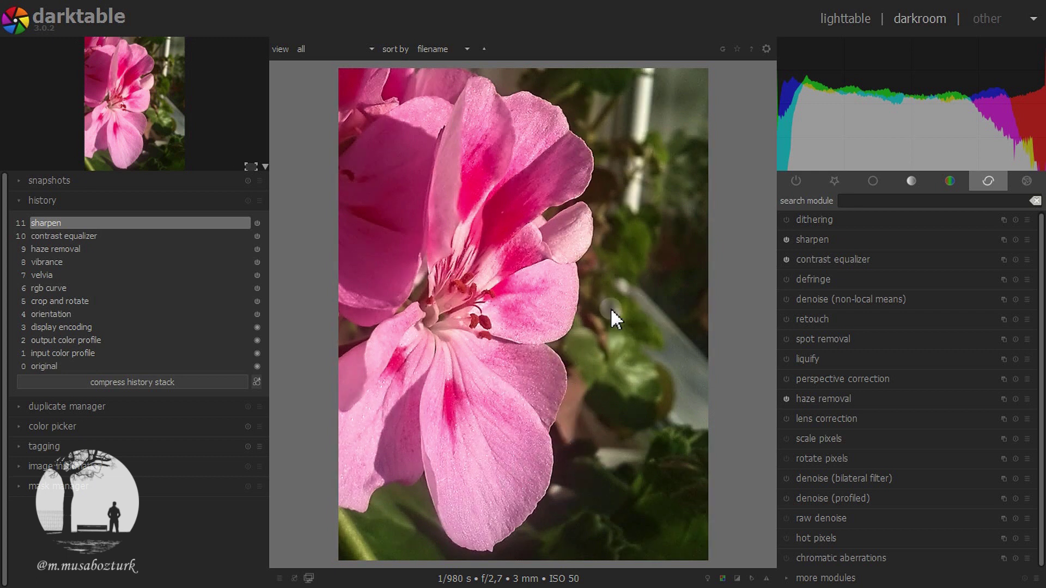
- Move to the tree landscape and apply the 'contrast - med (linear)' rgb curve preset
key("space")
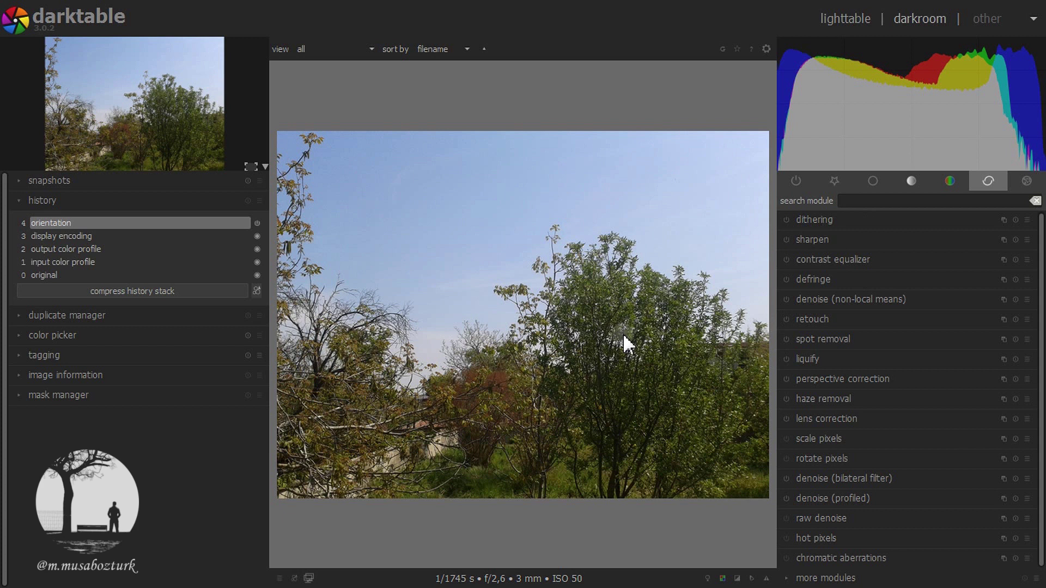
left_click(679, 401)
left_click(912, 182)
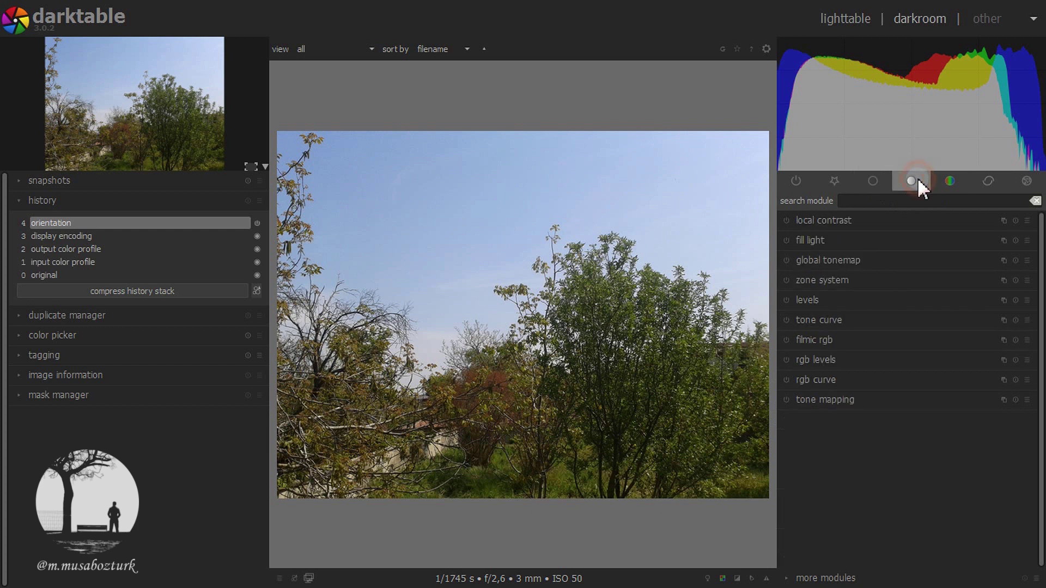
left_click(1016, 386)
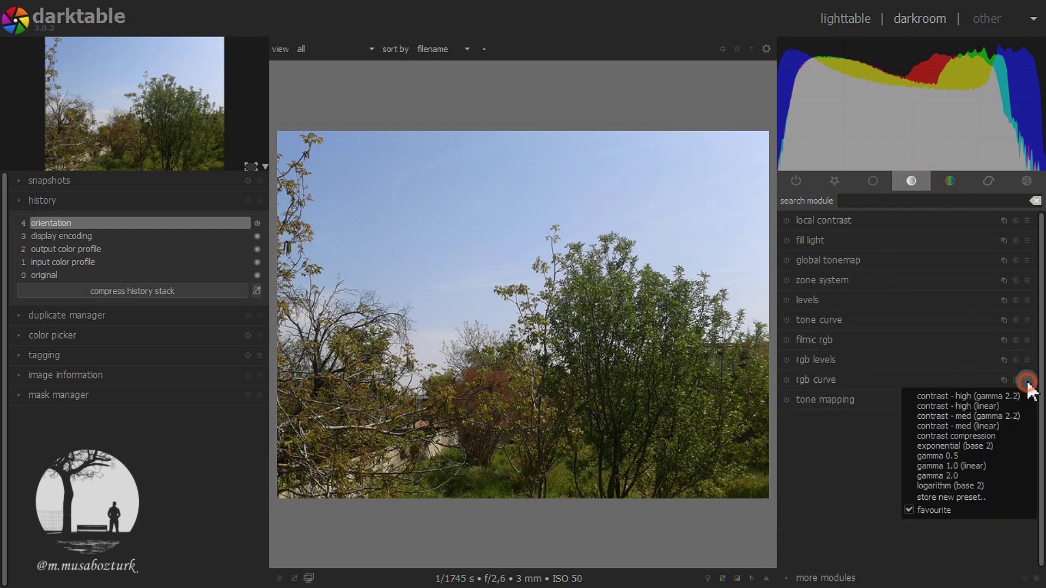
left_click(959, 426)
- Switch on velvia and vibrance for the trees photo
left_click(949, 182)
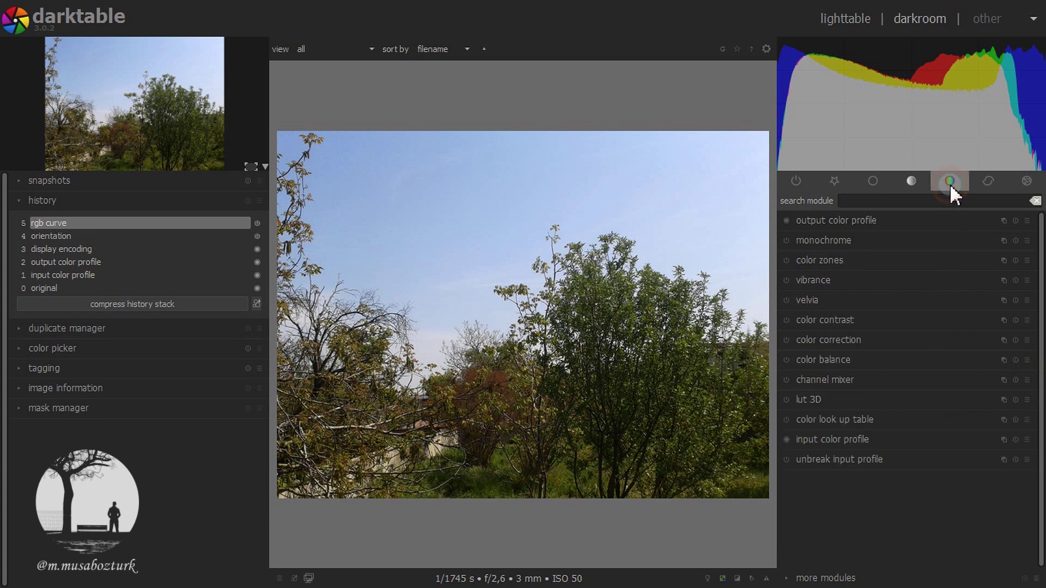
left_click(786, 299)
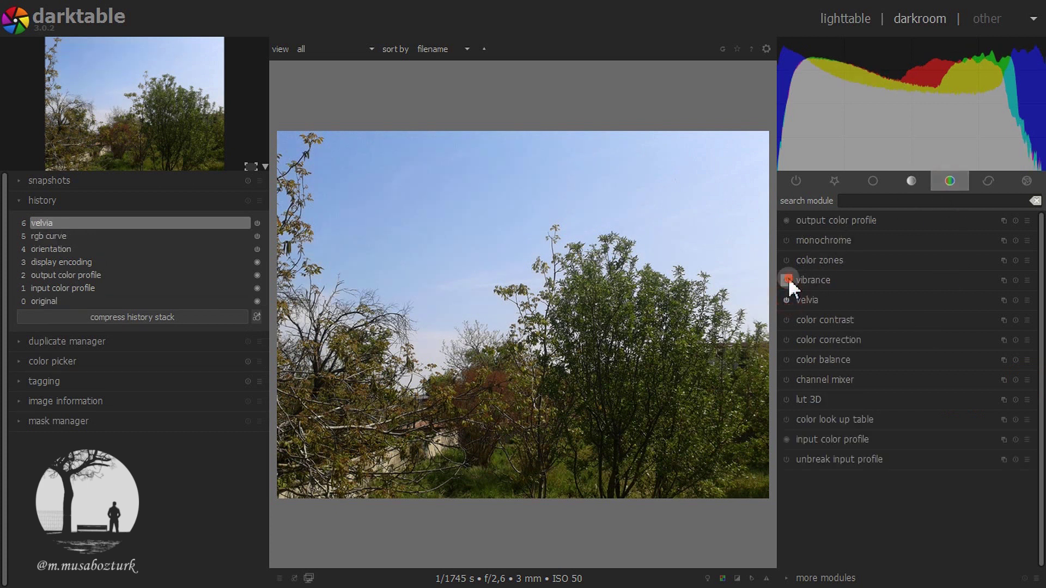
left_click(786, 280)
left_click(990, 181)
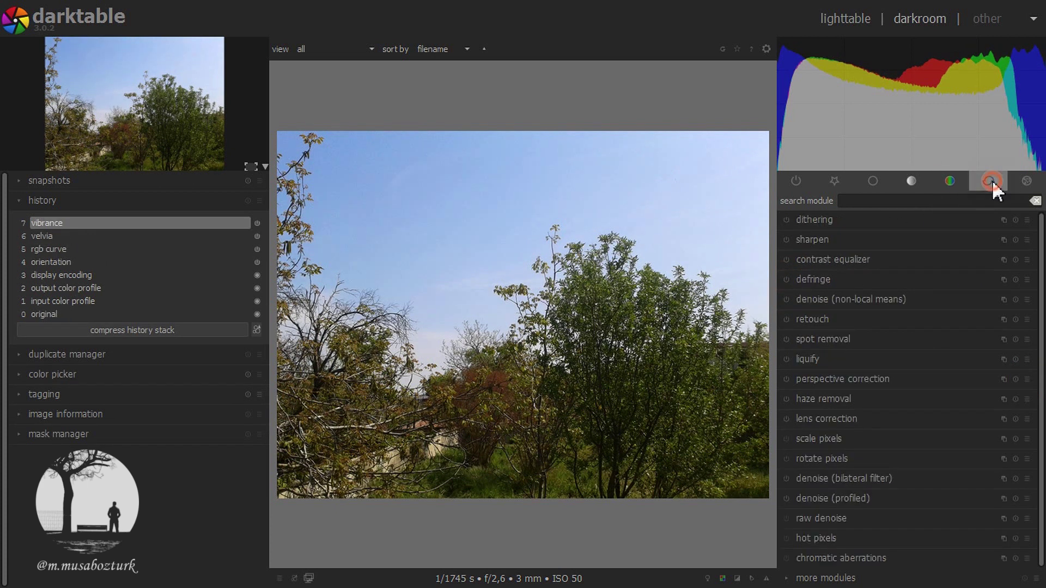
- Enable haze removal, a contrast equalizer preset and sharpen on the trees photo
left_click(786, 400)
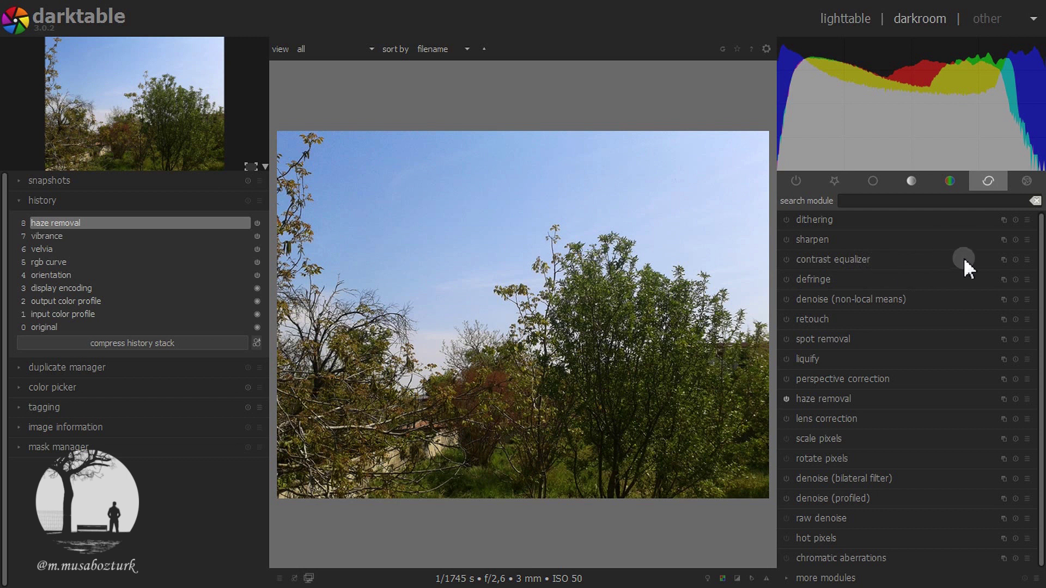
left_click(1008, 256)
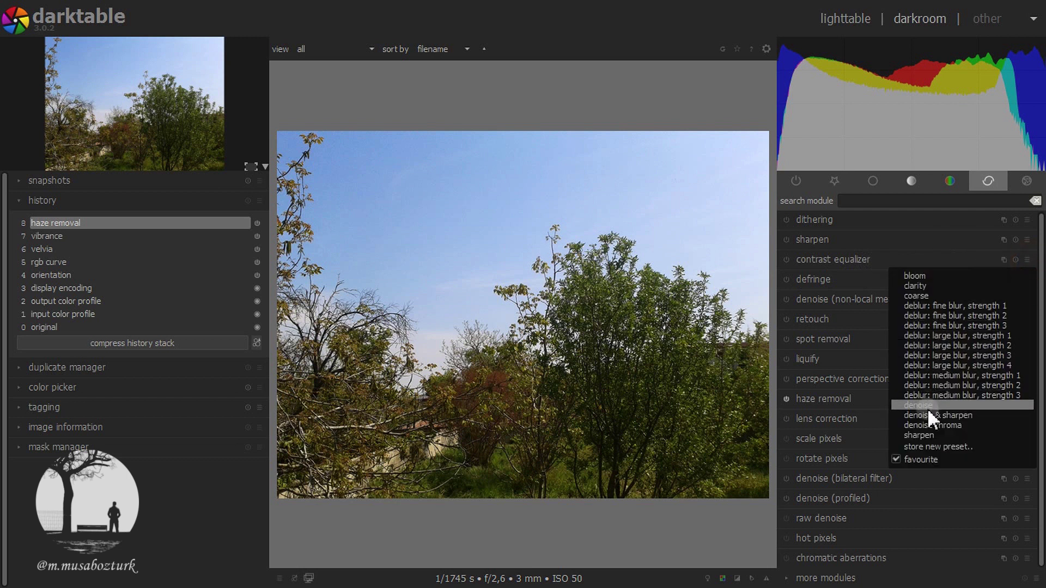
left_click(927, 414)
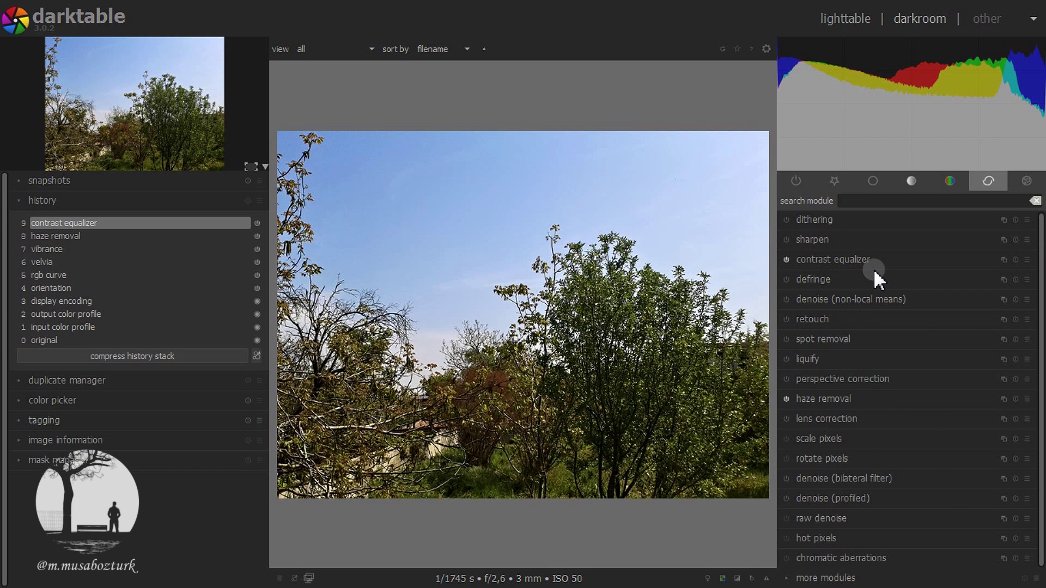
left_click(786, 240)
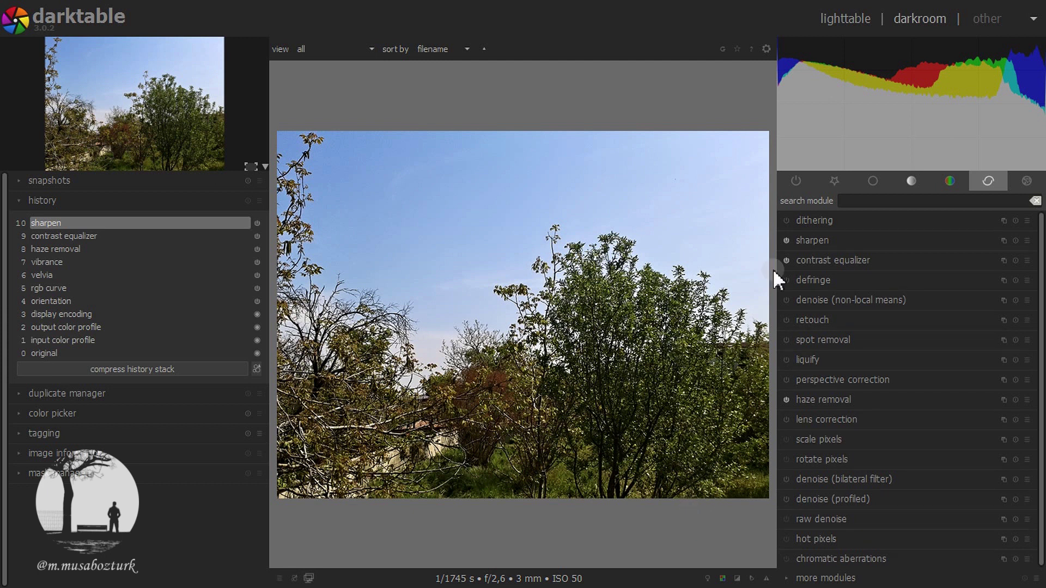
- Mark crop and rotate and haze removal as favourite modules
left_click(834, 181)
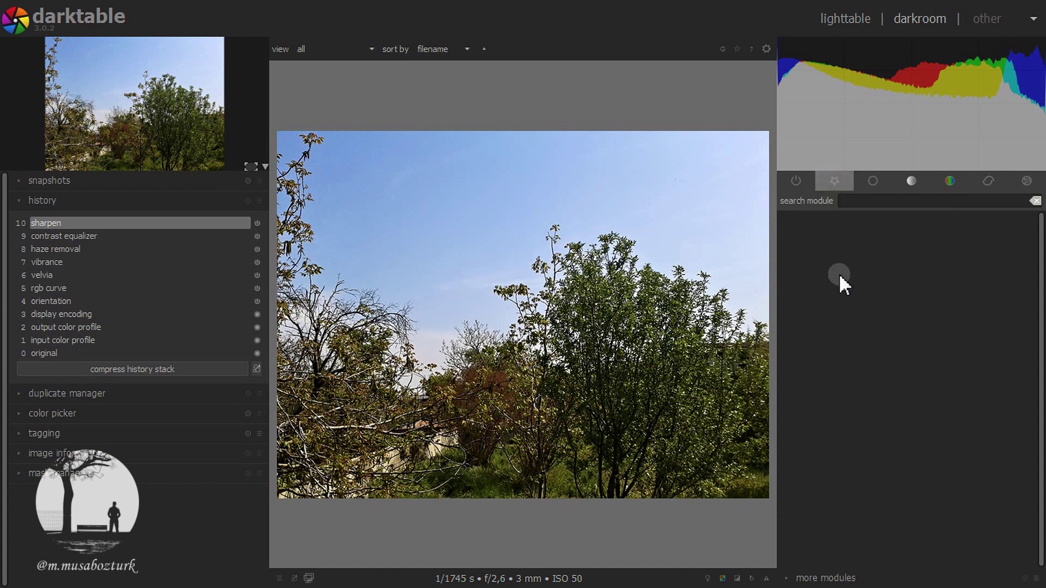
left_click(799, 569)
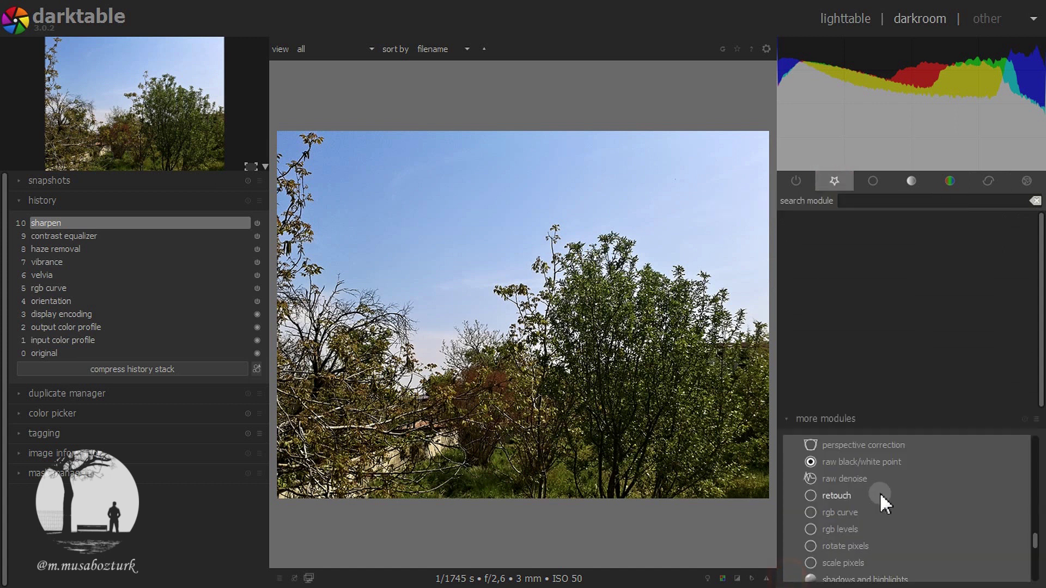
left_click(862, 468)
scroll(874, 490, "up", 5)
scroll(875, 490, "up", 5)
scroll(875, 489, "up", 5)
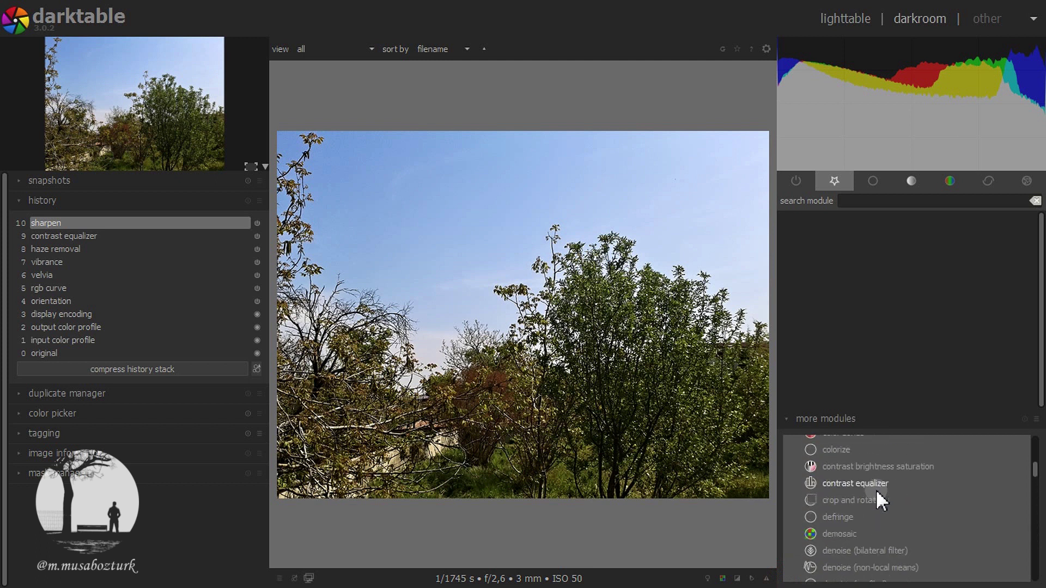
scroll(866, 474, "up", 5)
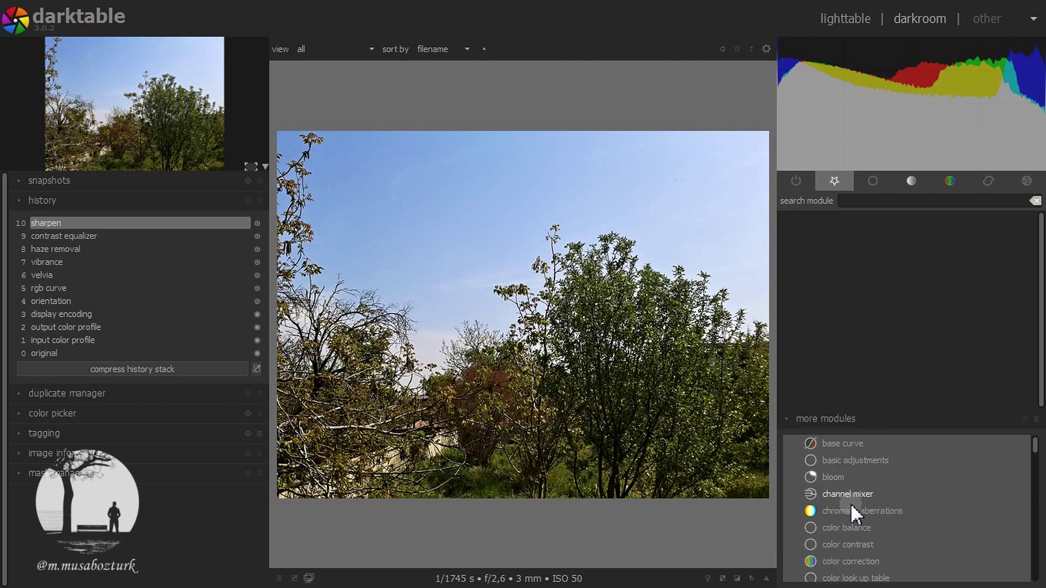
scroll(852, 507, "down", 3)
scroll(852, 508, "down", 3)
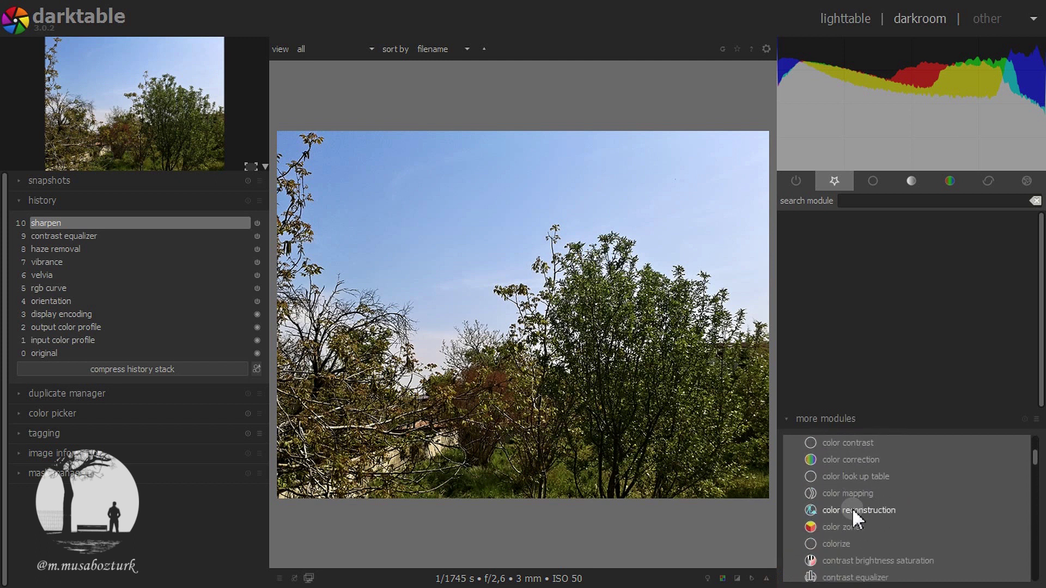
scroll(852, 508, "down", 2)
scroll(853, 512, "down", 3)
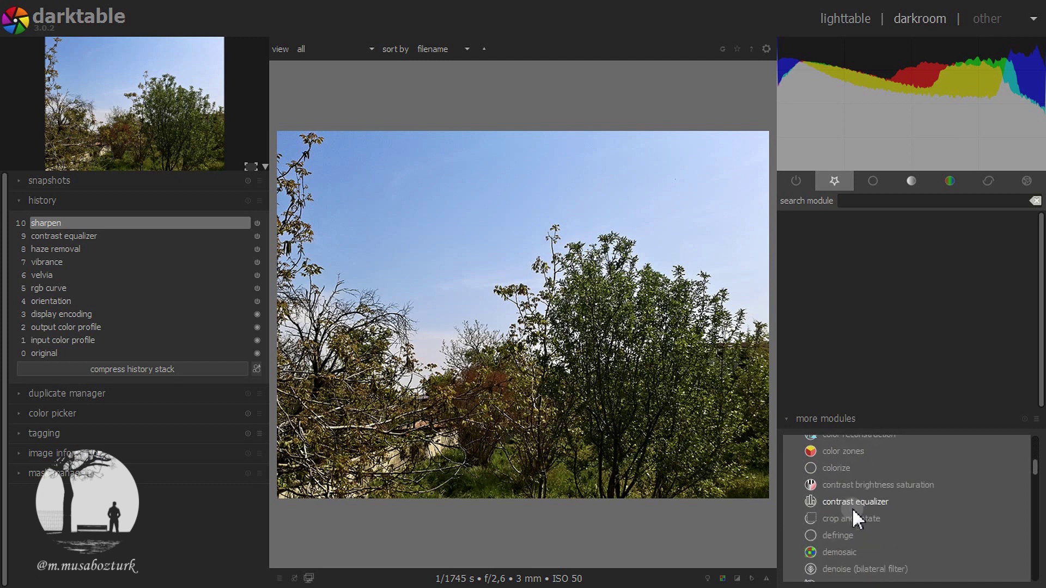
left_click(849, 524)
scroll(868, 526, "down", 3)
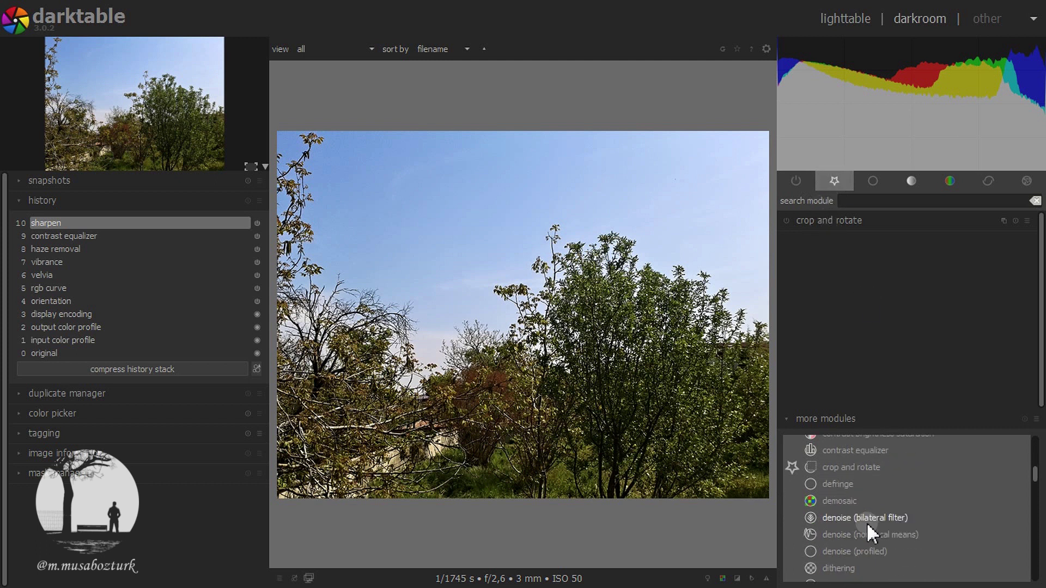
scroll(866, 522, "down", 3)
scroll(866, 522, "down", 2)
scroll(866, 522, "down", 3)
scroll(866, 522, "down", 3)
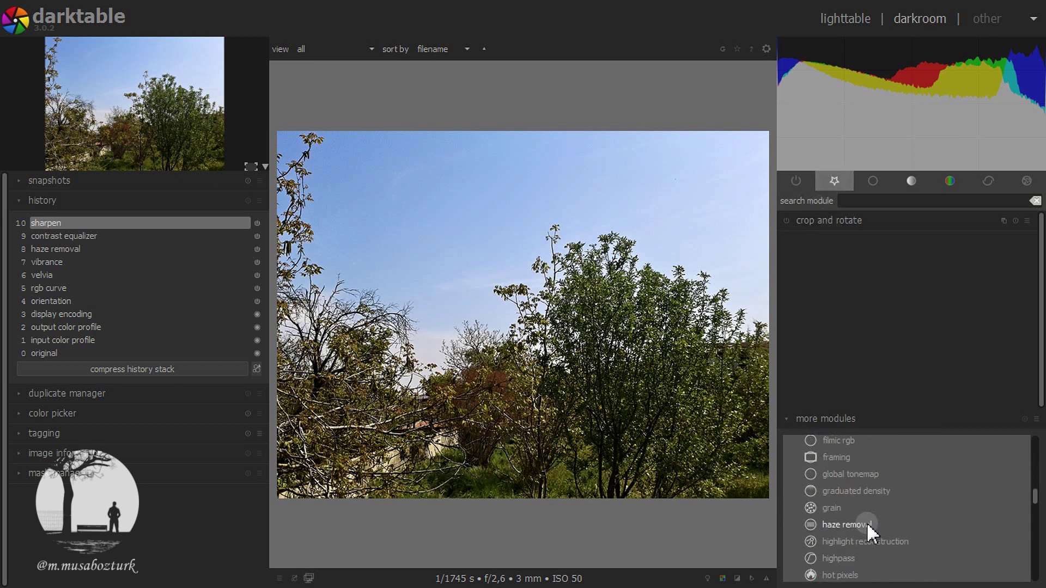
left_click(867, 525)
- Mark rgb curve, sharpen and velvia as favourite modules
scroll(871, 534, "down", 1)
scroll(872, 527, "down", 4)
scroll(872, 527, "down", 2)
scroll(872, 527, "down", 1)
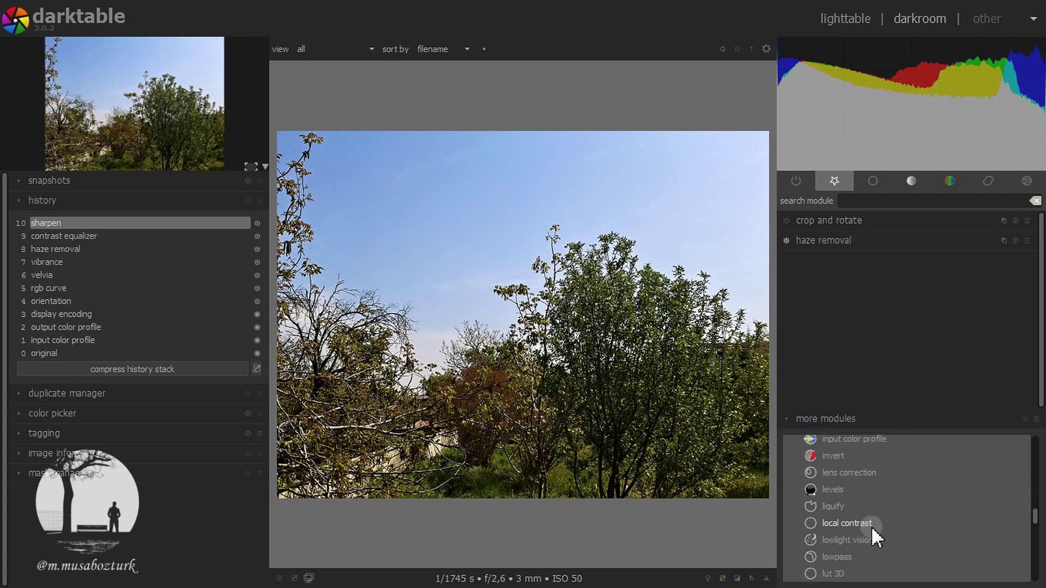
scroll(872, 527, "down", 2)
scroll(872, 527, "down", 3)
scroll(872, 527, "down", 2)
scroll(872, 527, "down", 1)
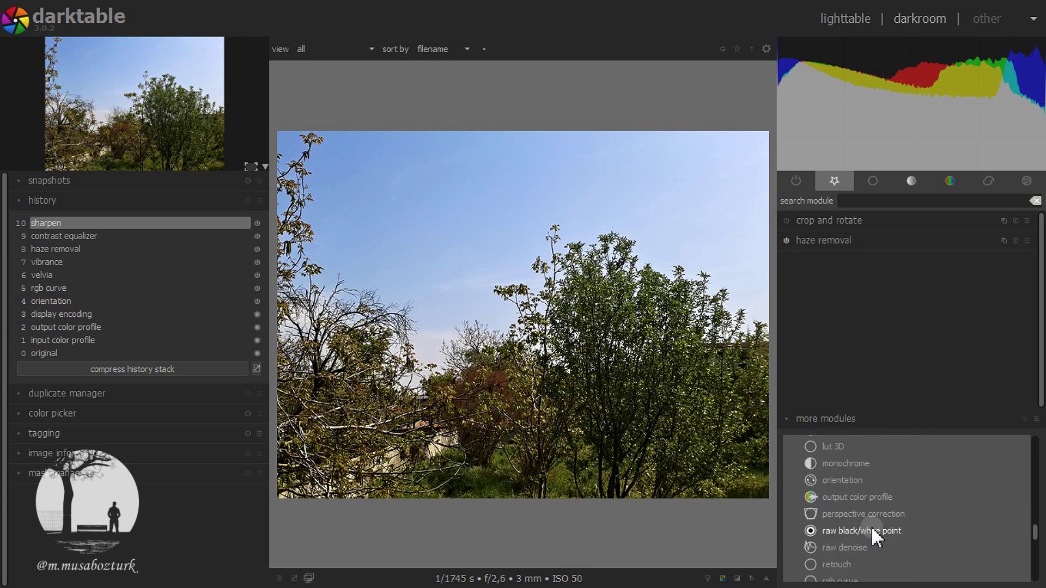
scroll(872, 527, "down", 2)
scroll(872, 527, "down", 2)
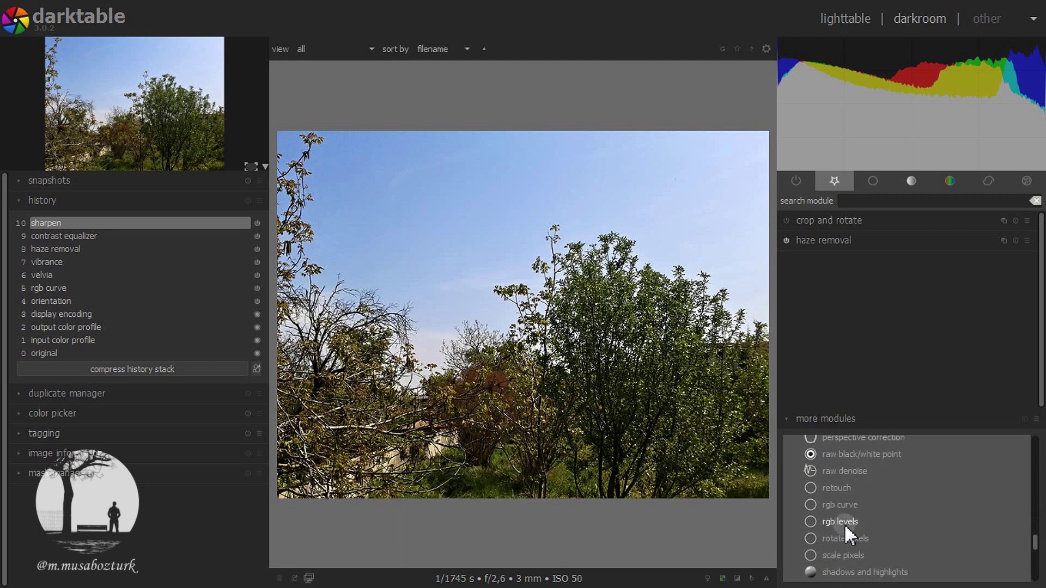
left_click(854, 502)
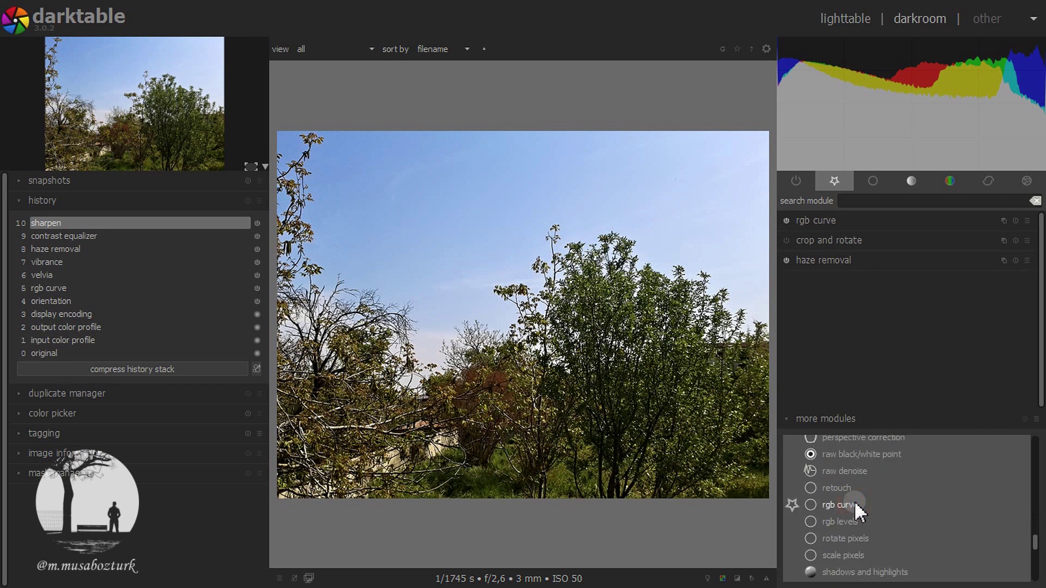
scroll(869, 504, "down", 3)
scroll(869, 504, "down", 3)
scroll(869, 504, "down", 2)
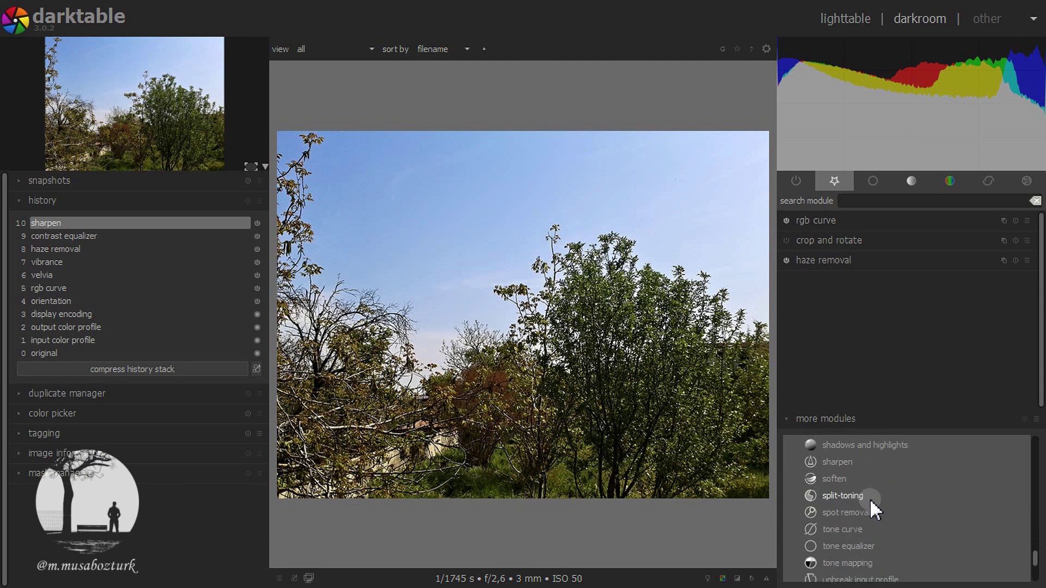
left_click(856, 463)
scroll(878, 476, "down", 2)
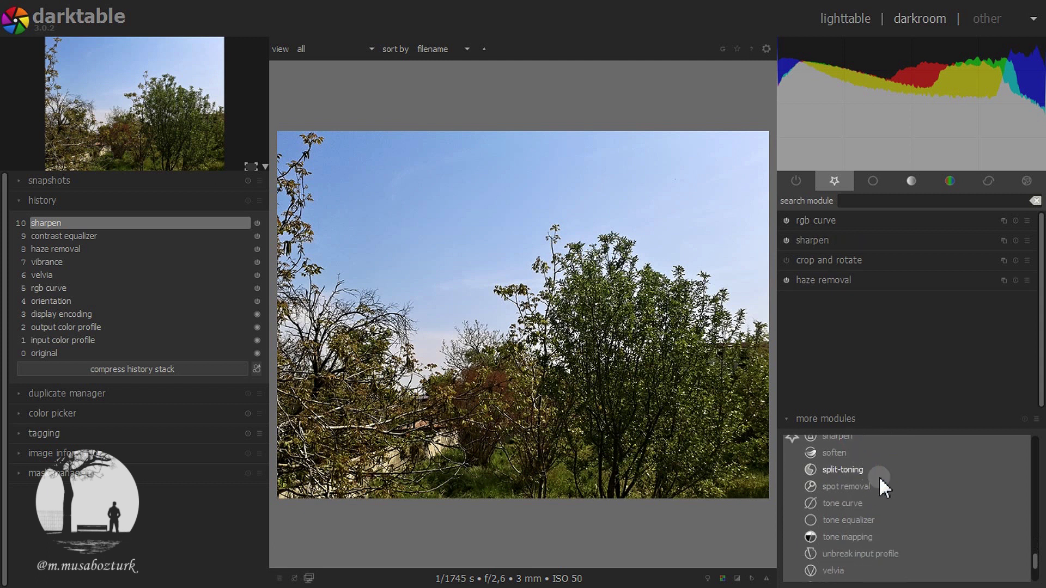
scroll(878, 476, "down", 1)
scroll(867, 490, "down", 2)
left_click(855, 520)
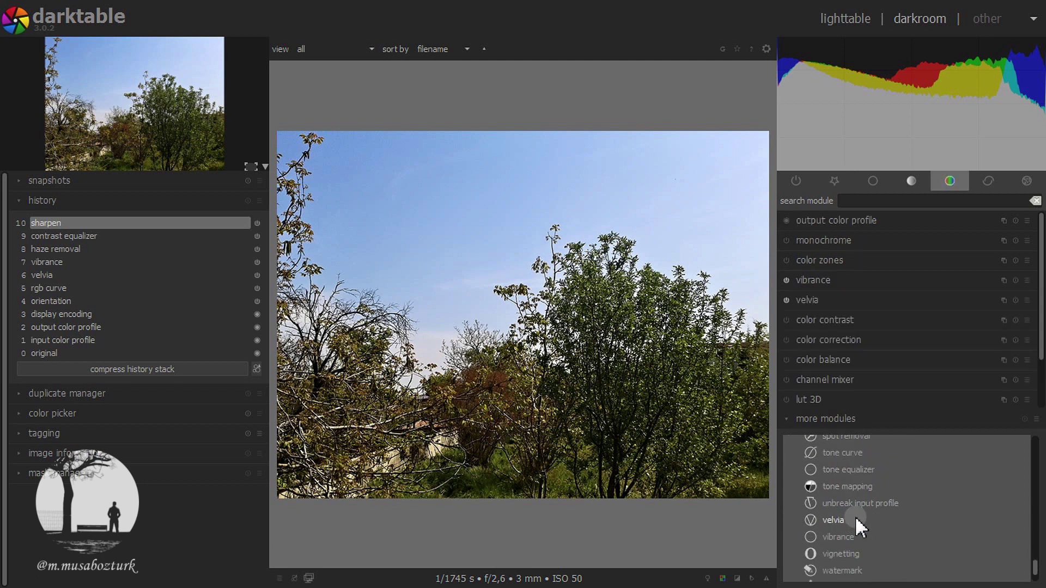
- Star vibrance and contrast equalizer as favourites, then collapse the more modules list
left_click(866, 538)
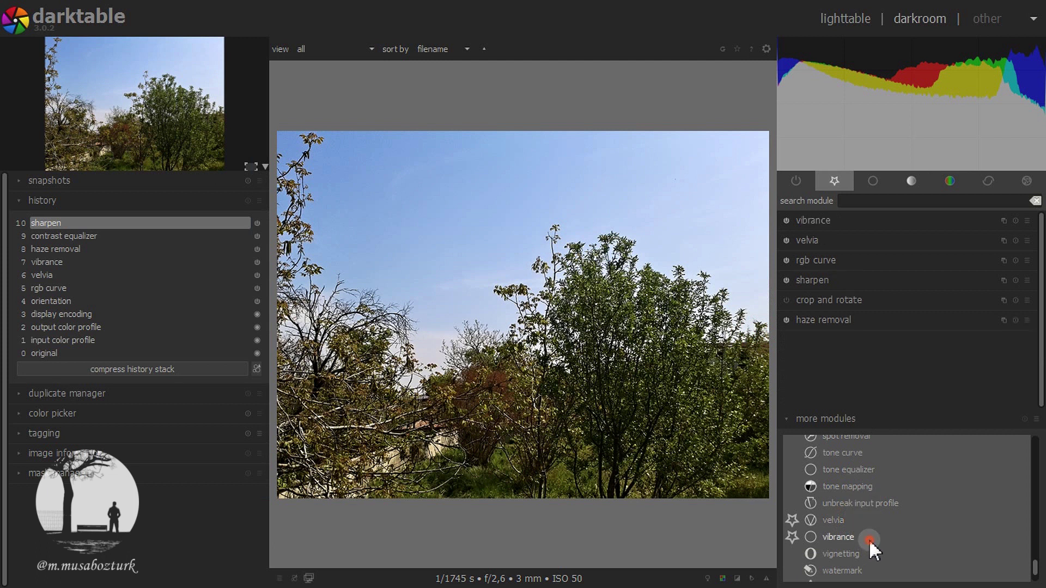
scroll(865, 521, "up", 3)
scroll(881, 511, "up", 10)
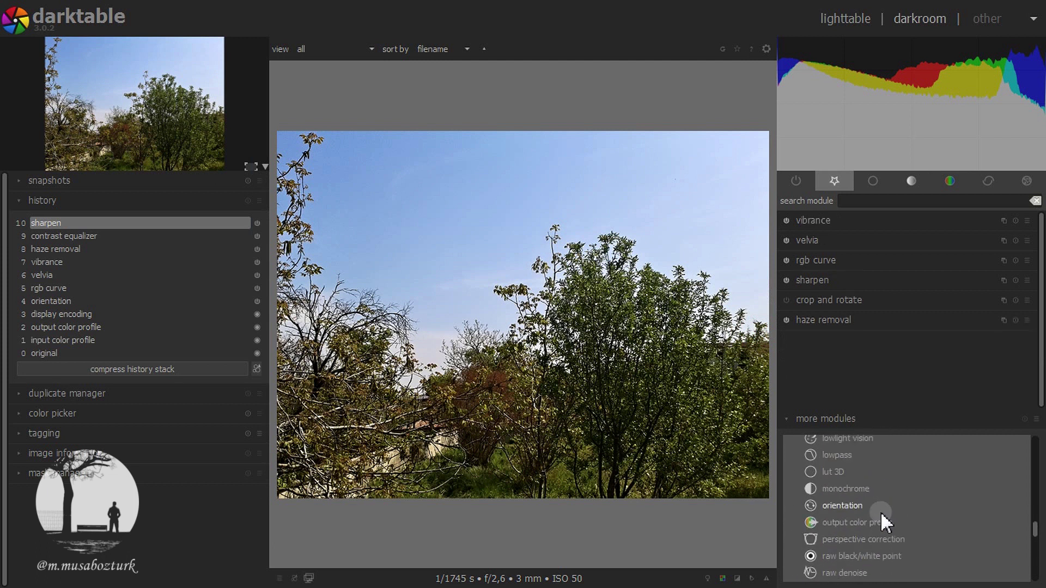
scroll(870, 519, "up", 5)
scroll(869, 520, "up", 5)
scroll(866, 518, "down", 1)
scroll(871, 531, "down", 1)
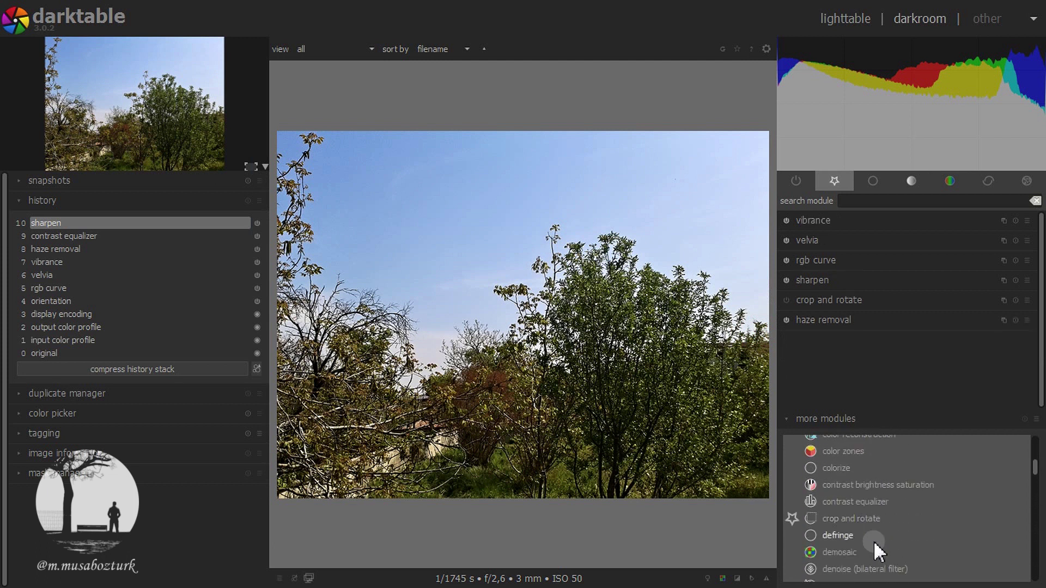
left_click(877, 501)
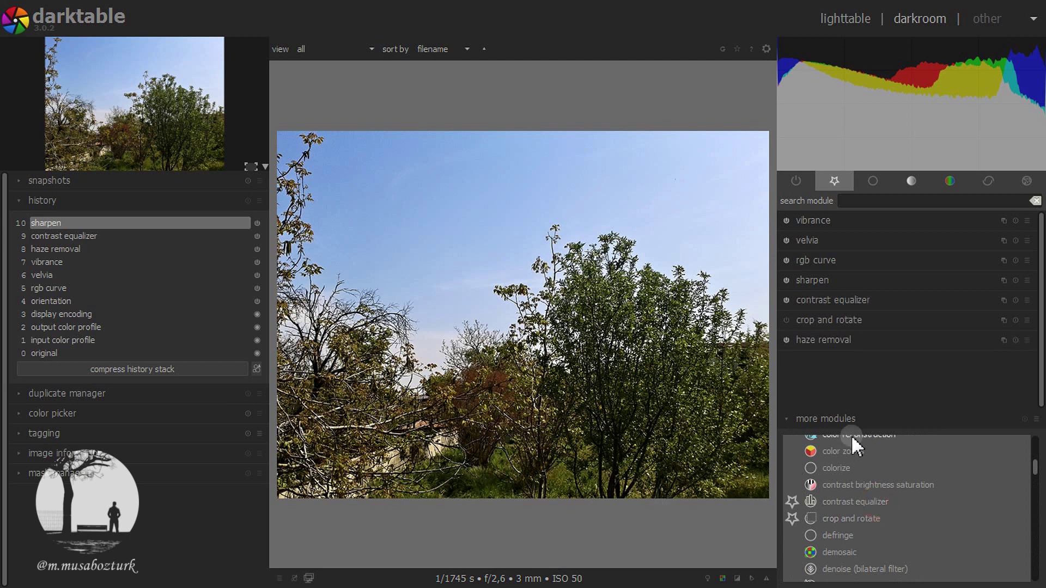
left_click(783, 419)
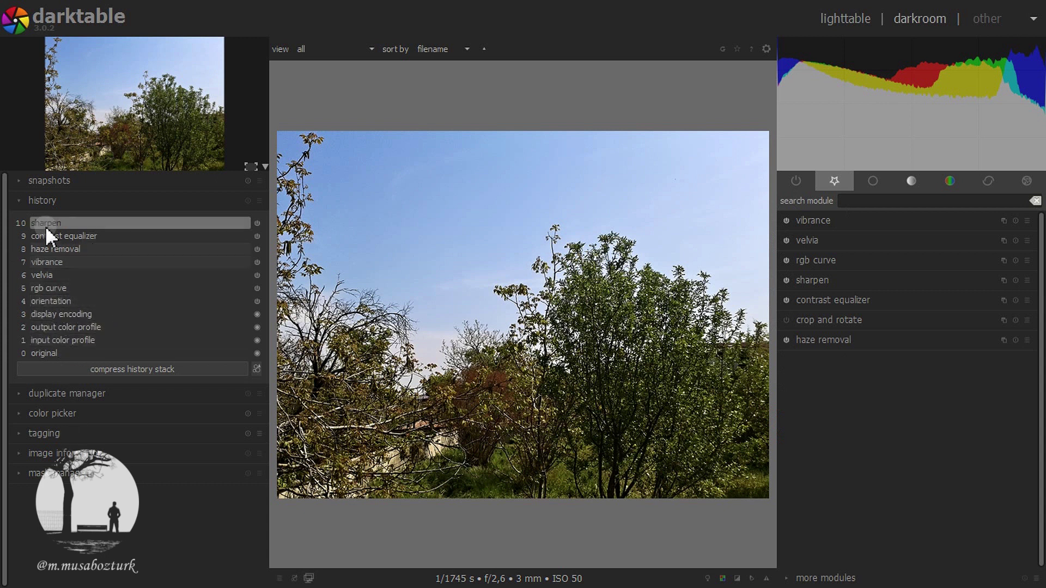
- Compress history back to orientation, then re-enable vibrance, velvia, rgb curve, sharpen and haze removal
left_click(64, 302)
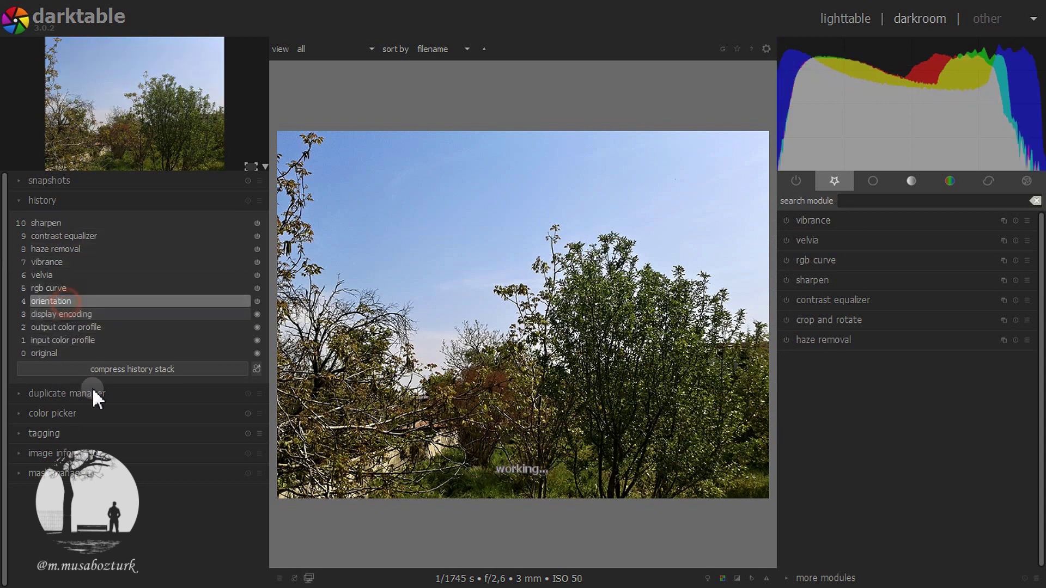
left_click(117, 368)
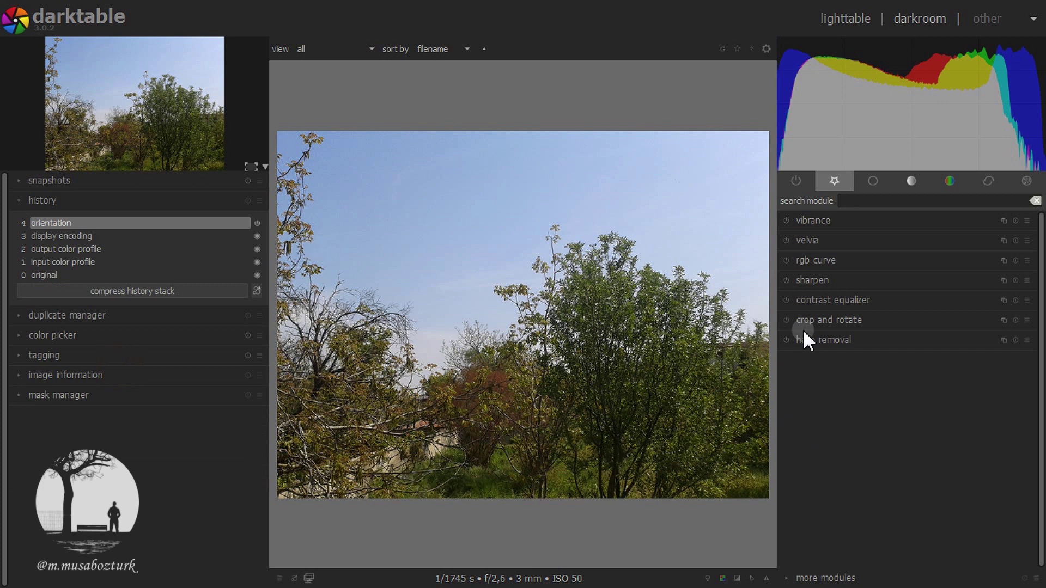
left_click(786, 220)
left_click(786, 240)
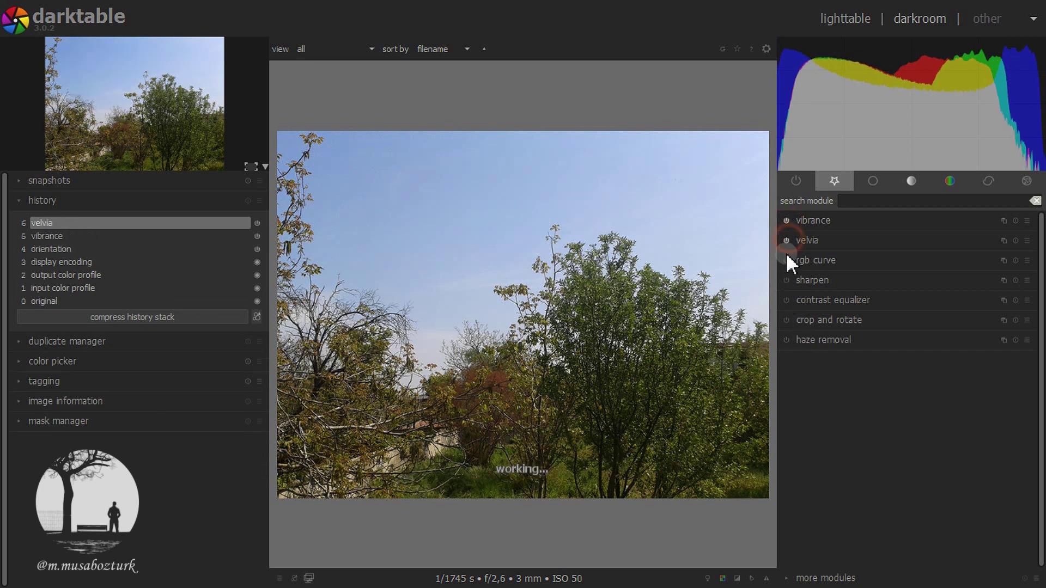
left_click(787, 262)
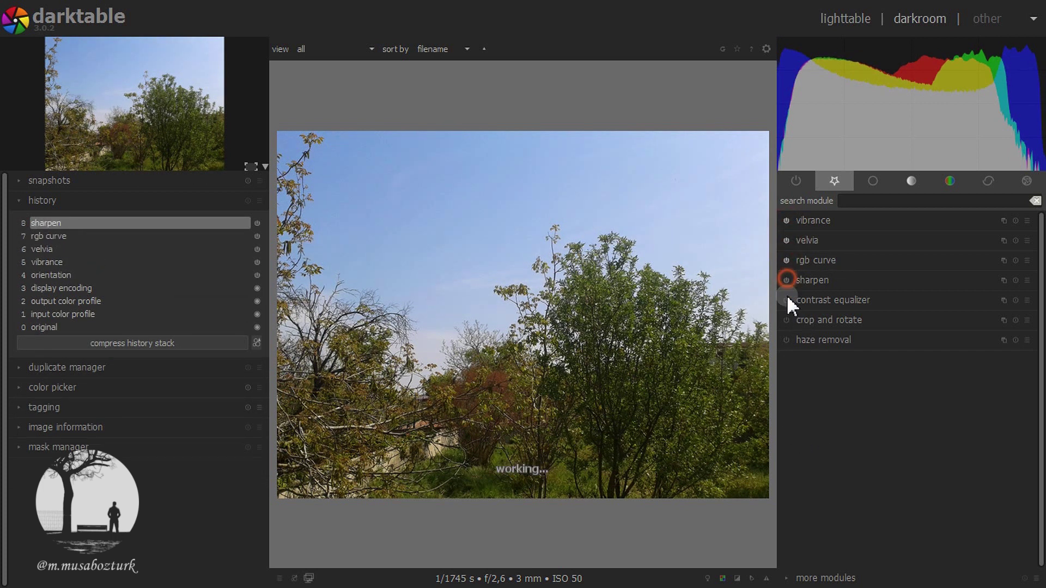
left_click(786, 300)
left_click(787, 340)
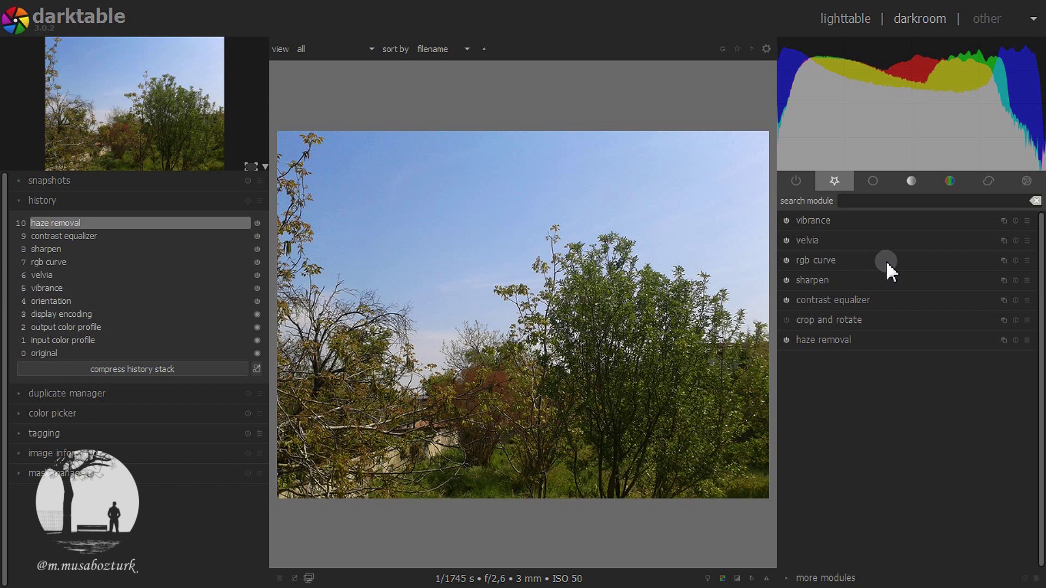
- Apply rgb curve and contrast equalizer presets, then compress the history stack
left_click(1027, 261)
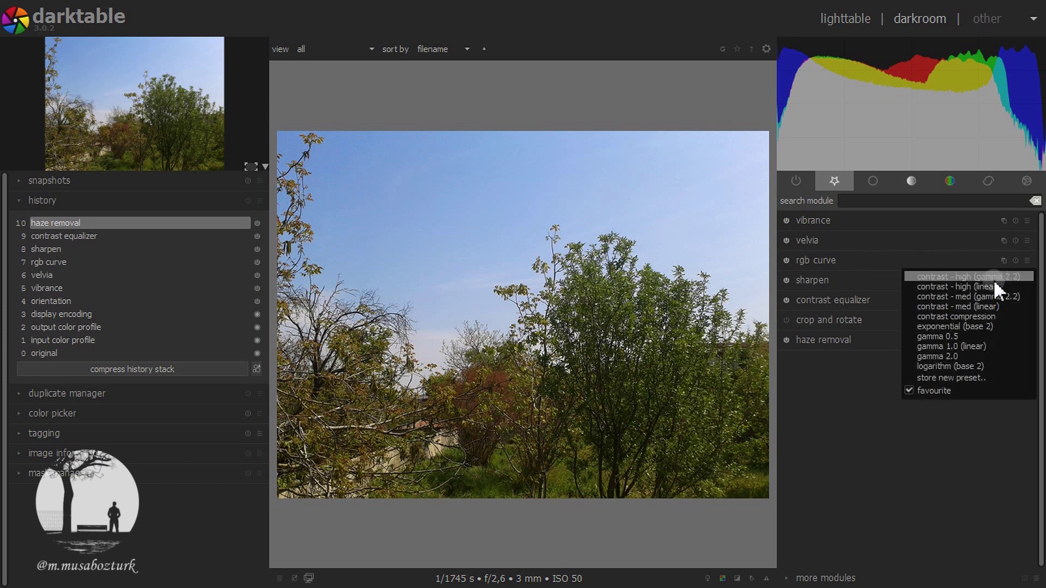
left_click(964, 306)
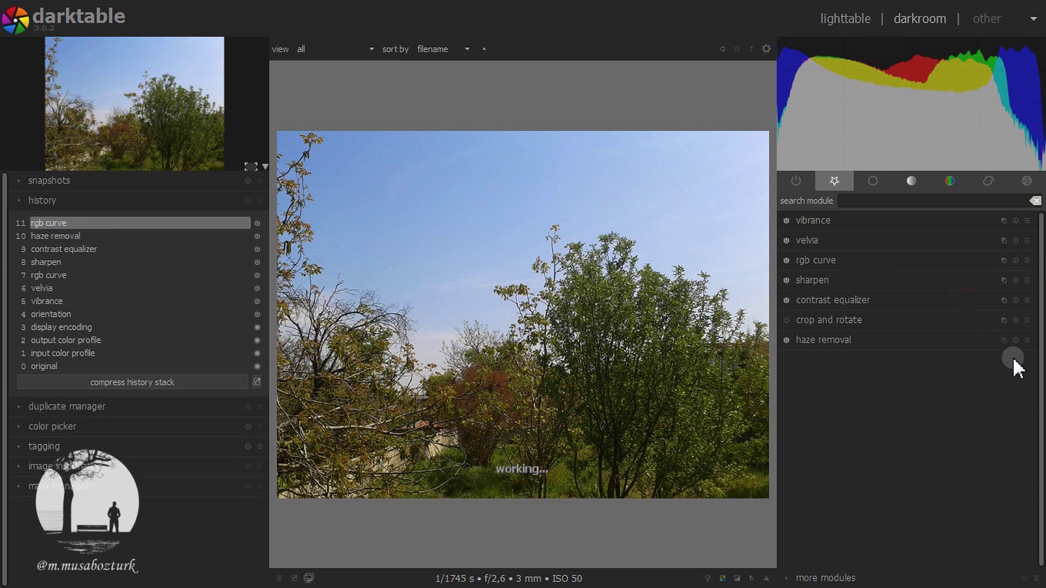
left_click(1027, 300)
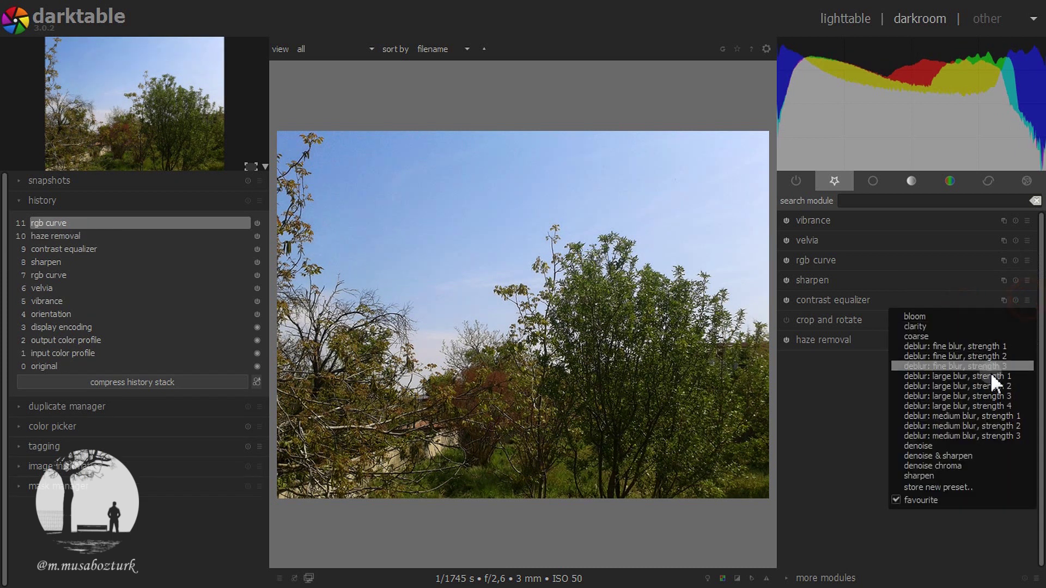
left_click(955, 448)
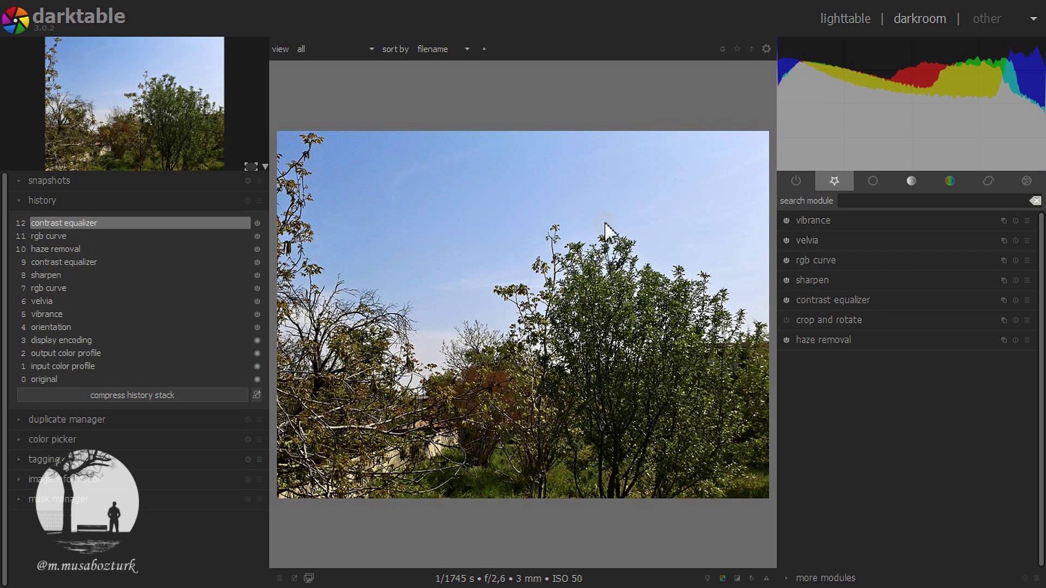
left_click(154, 395)
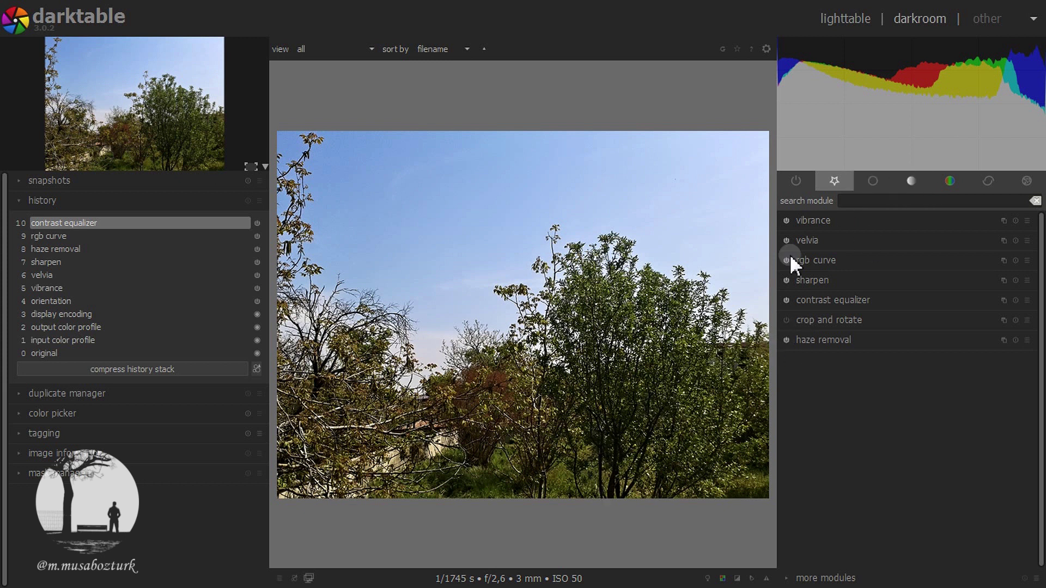
left_click(949, 181)
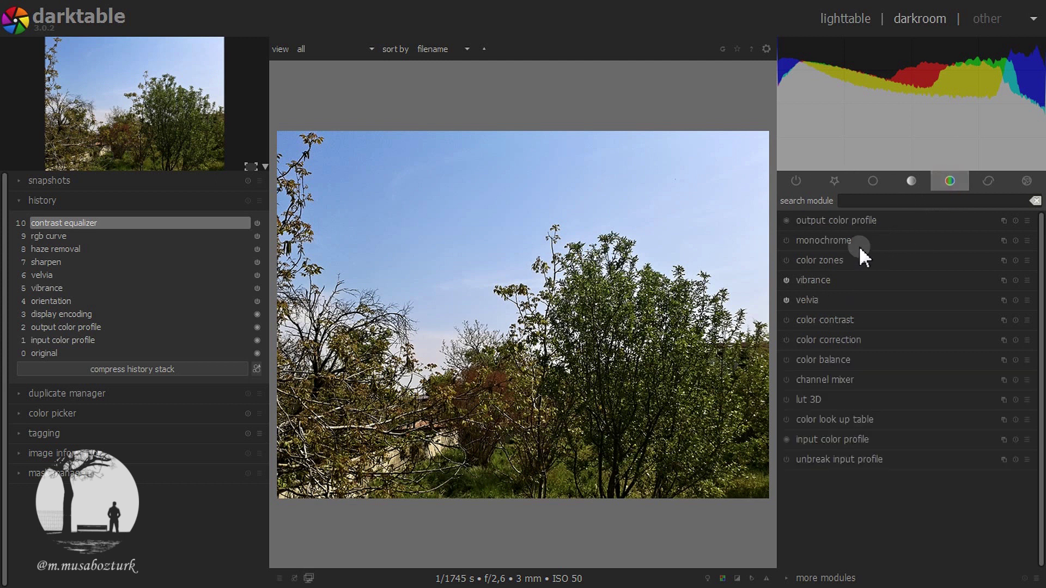
- Bend the color zones hue curve upward into a bump to shift the photo's colours
left_click(829, 258)
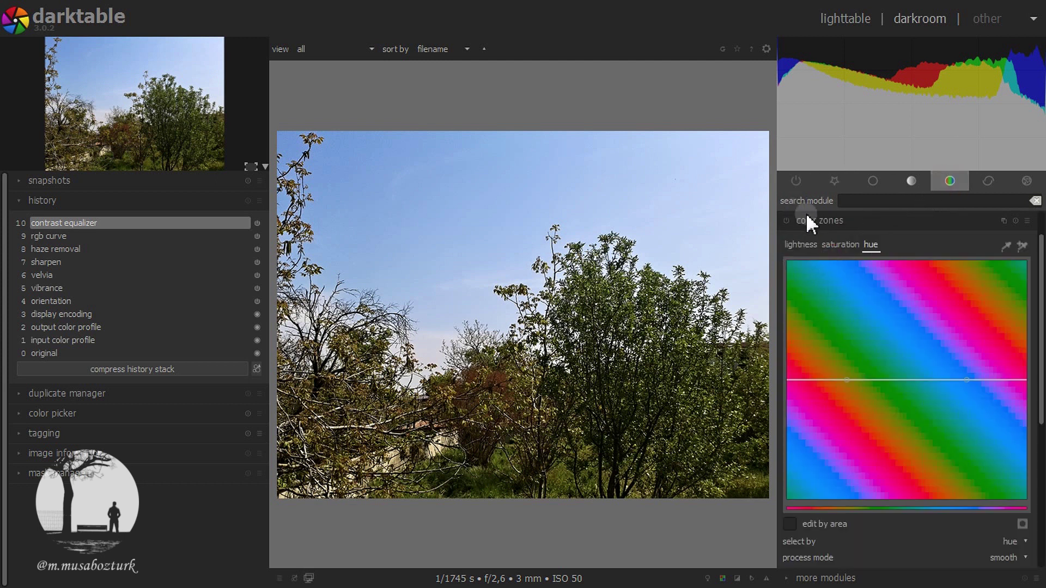
left_click_drag(846, 380, 845, 361)
left_click(835, 221)
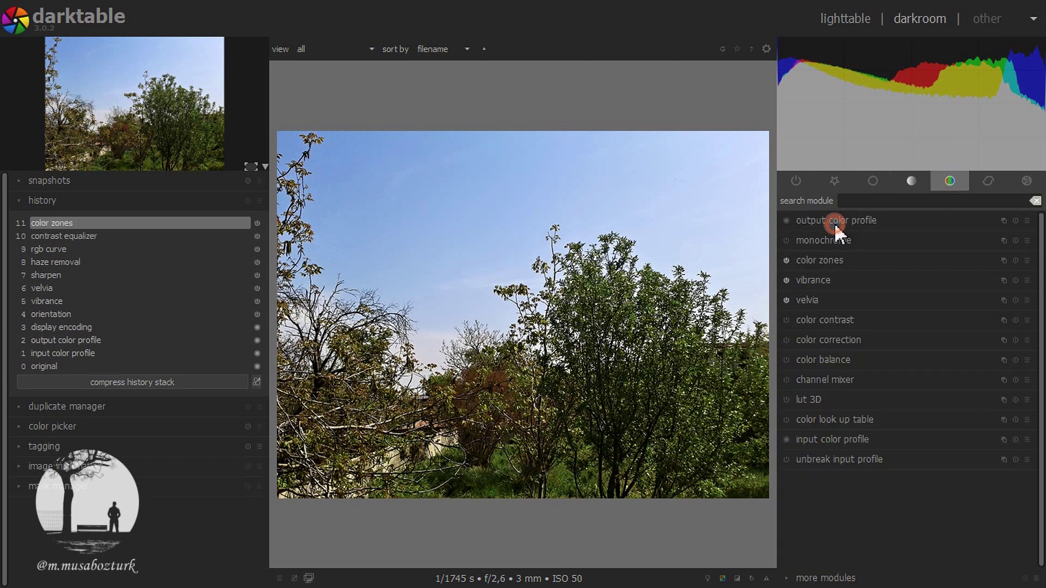
- Raise the velvia strength to about 53%
left_click(835, 298)
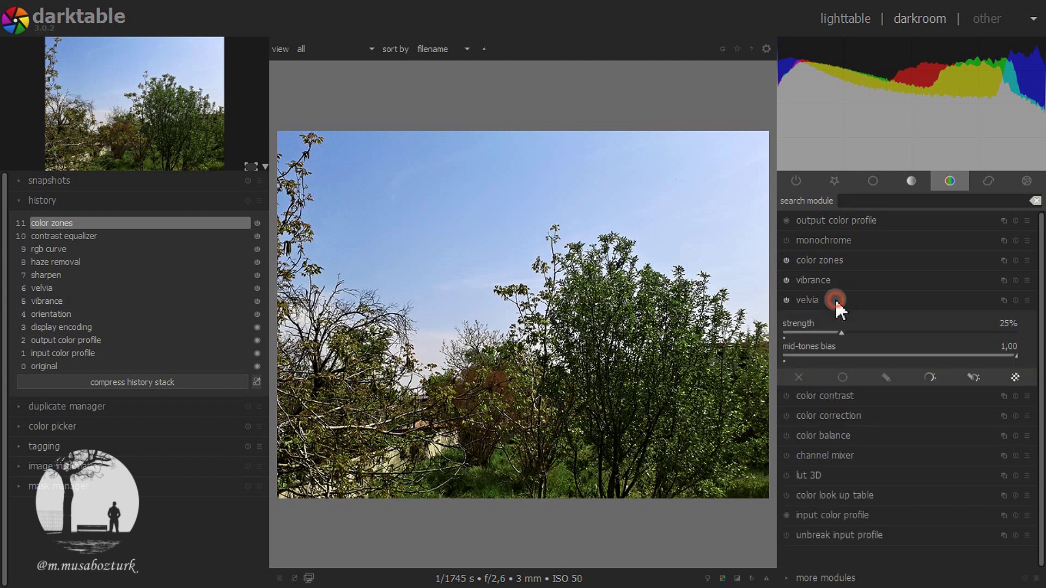
left_click(901, 331)
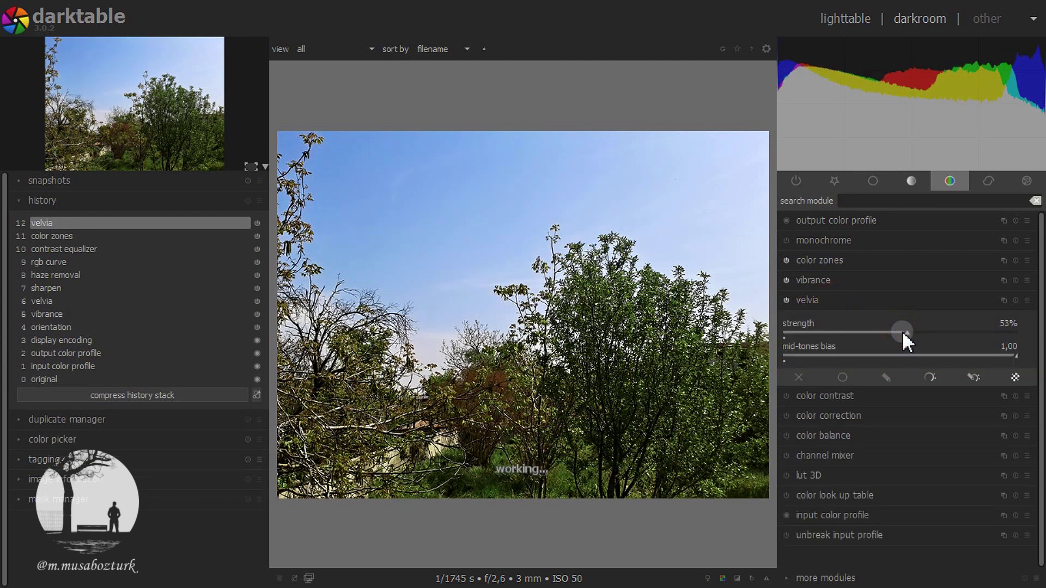
scroll(901, 332, "up", 9)
left_click(869, 299)
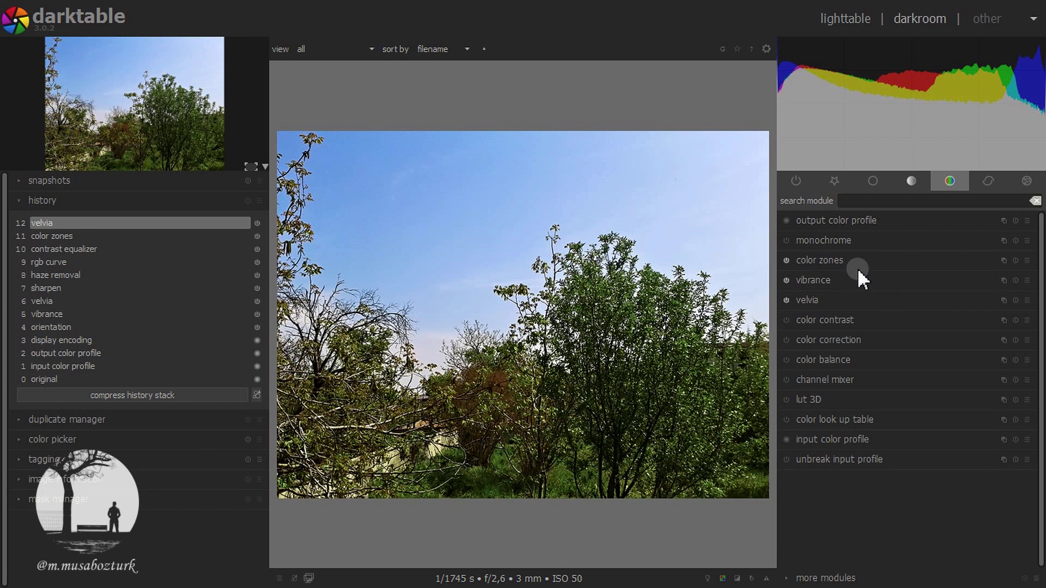
- Enable the zone system module from the tone group and drag its darkest zone divider right
left_click(909, 182)
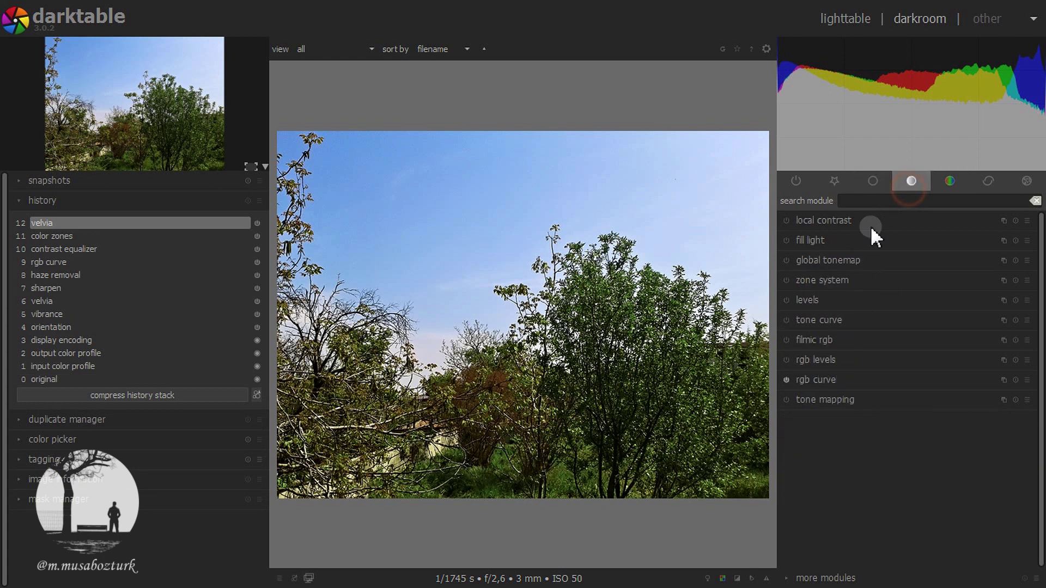
left_click(834, 283)
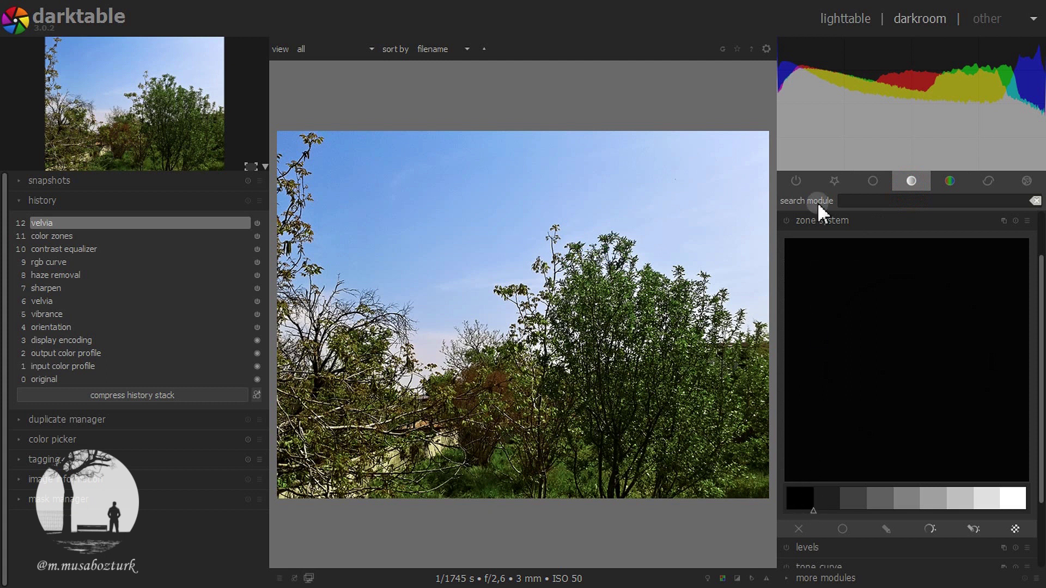
left_click(786, 220)
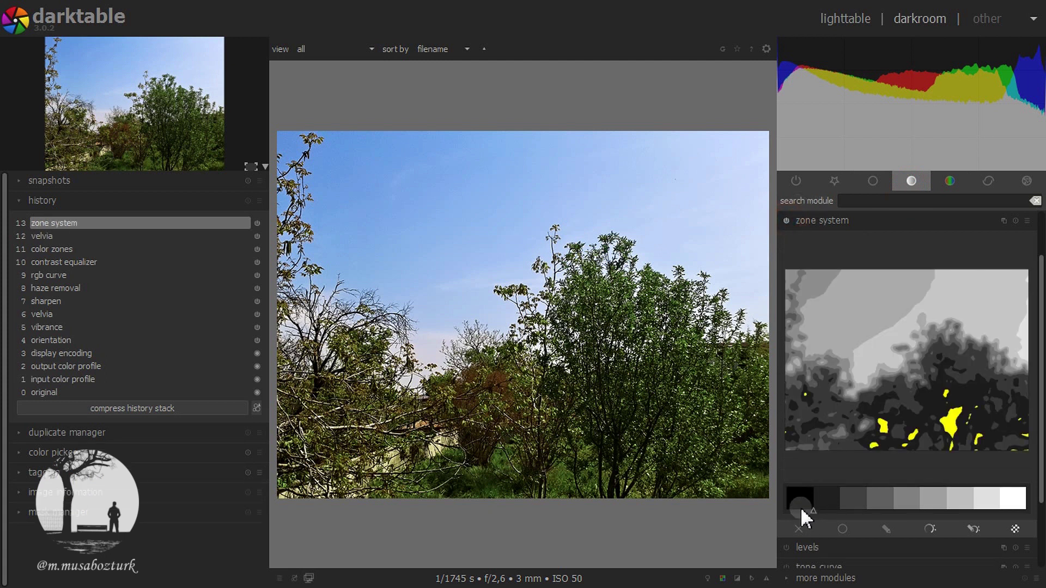
left_click_drag(814, 513, 846, 513)
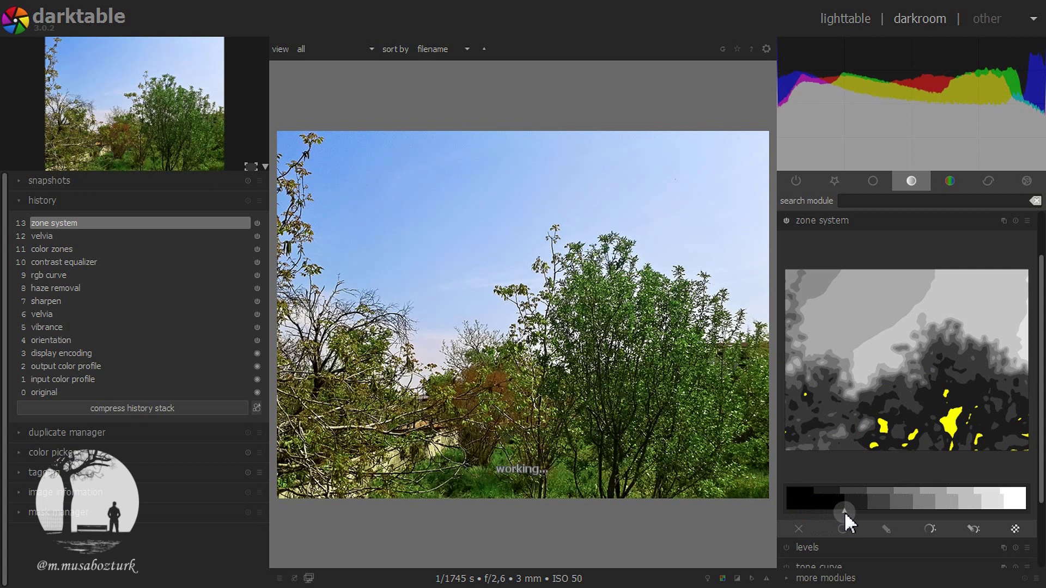
left_click(853, 220)
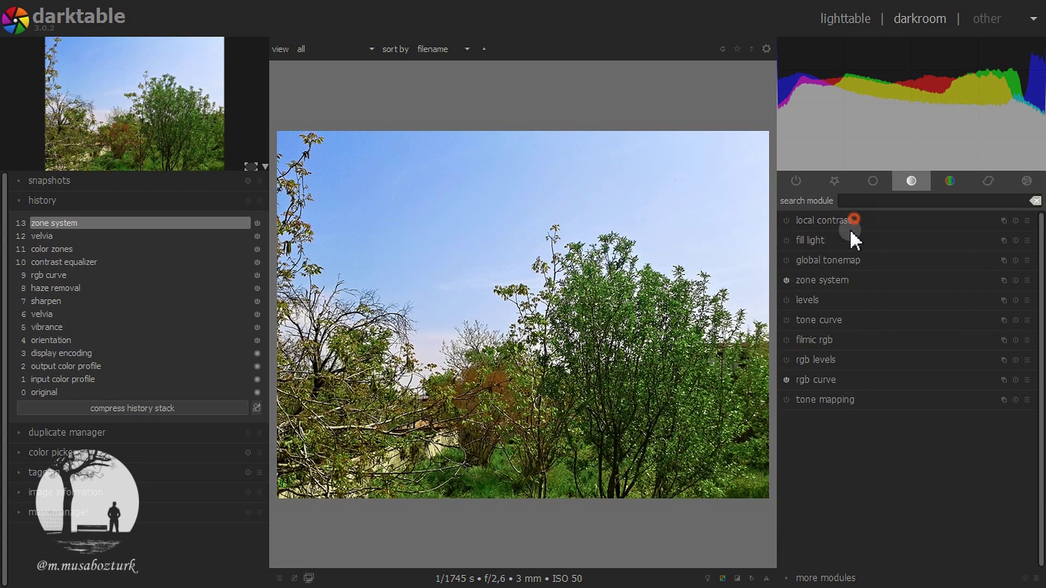
- Compress the history stack, merging the duplicate velvia entry into twelve steps
left_click(145, 408)
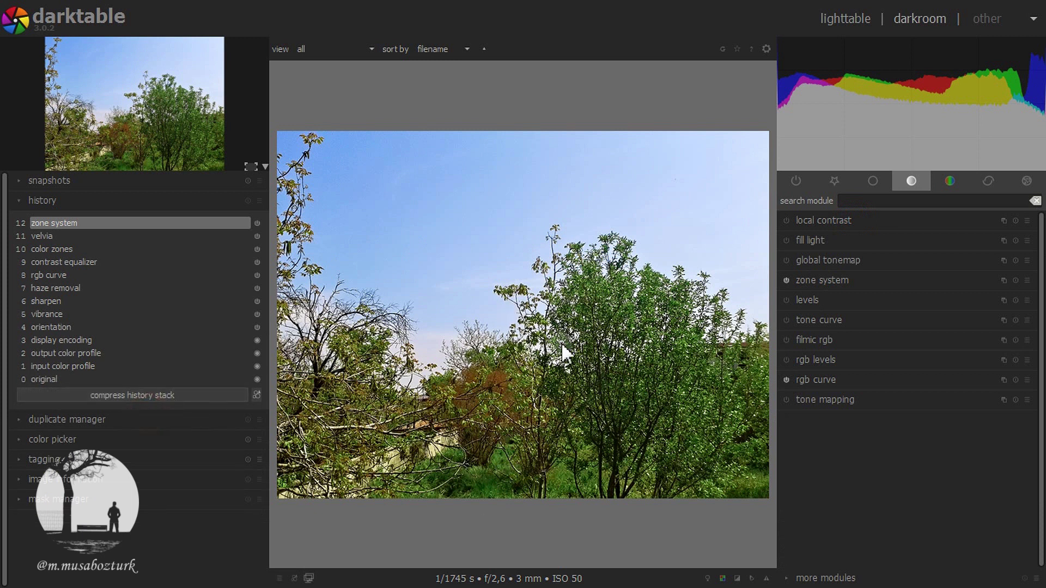